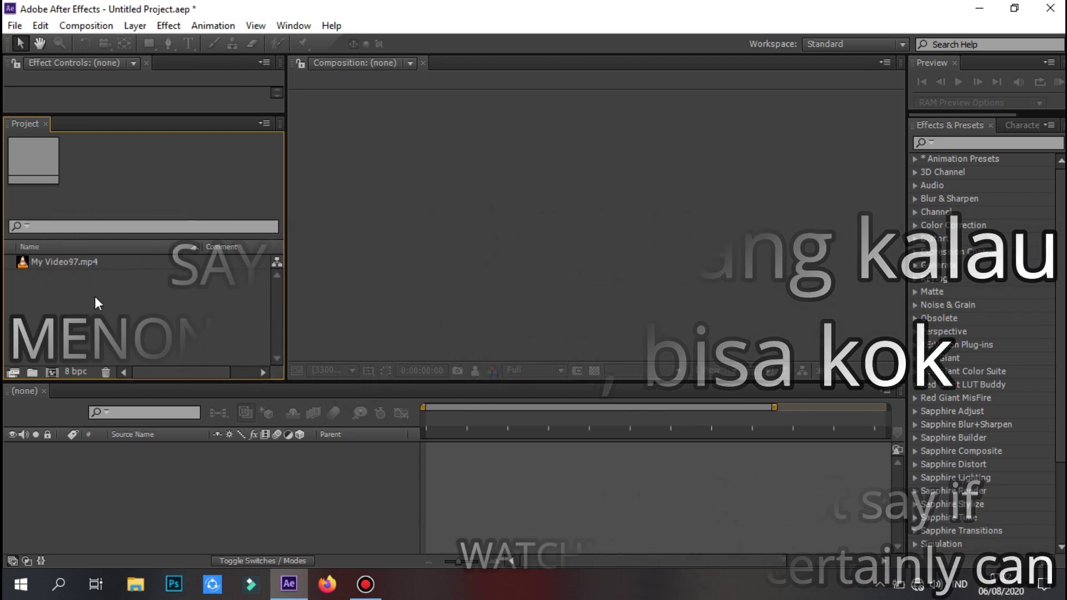
# Create Comp 1 from My Video97.mp4 at 800 × 800 pixels.
pyautogui.click(47, 260)
pyautogui.click(59, 375)
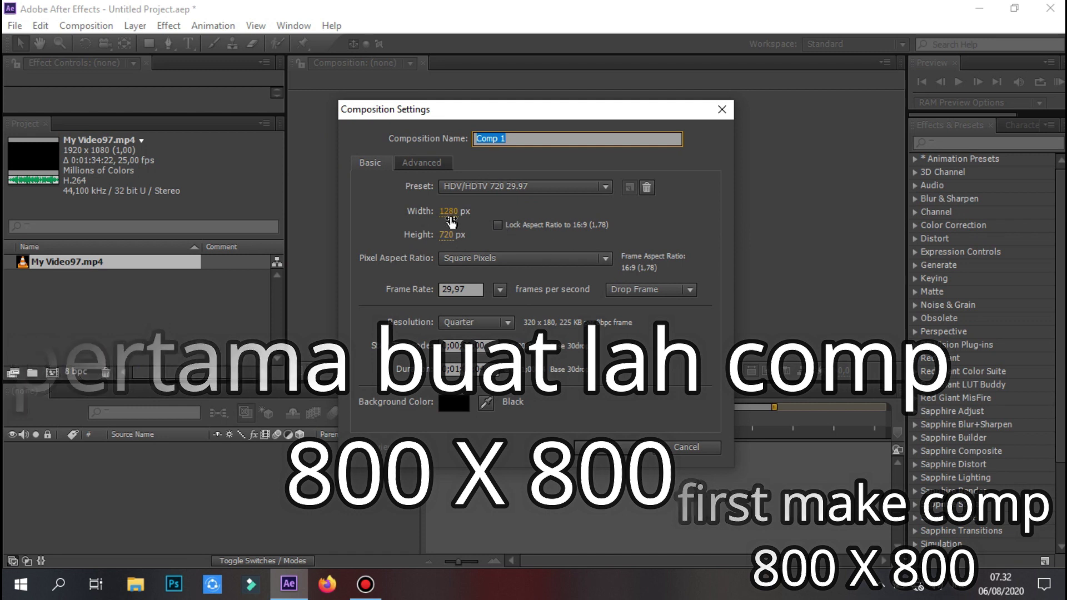
pyautogui.click(451, 214)
pyautogui.write('800')
pyautogui.click(444, 235)
pyautogui.write('800')
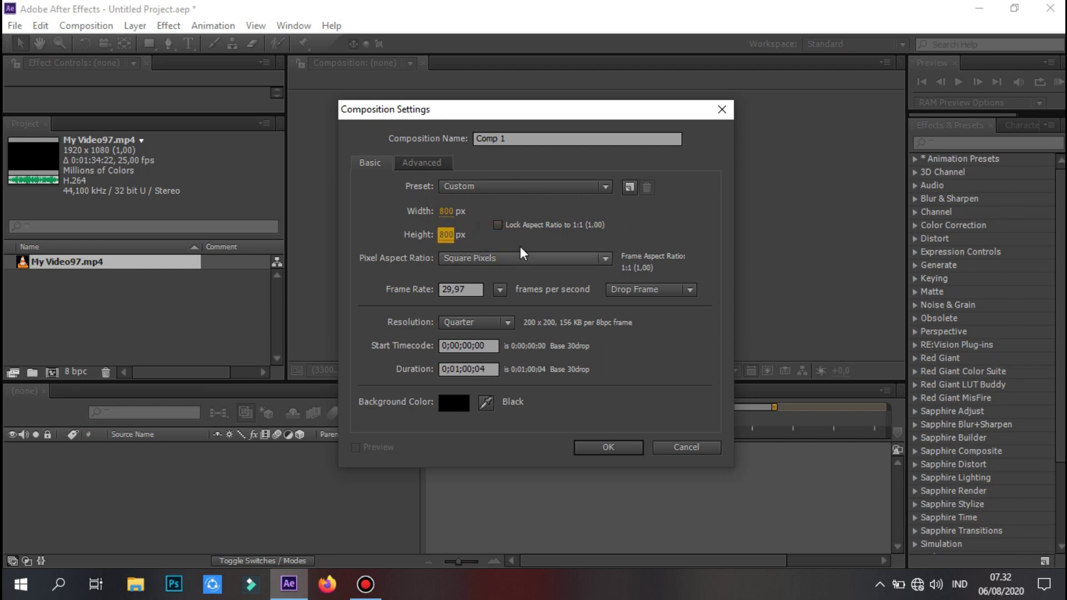
pyautogui.click(601, 447)
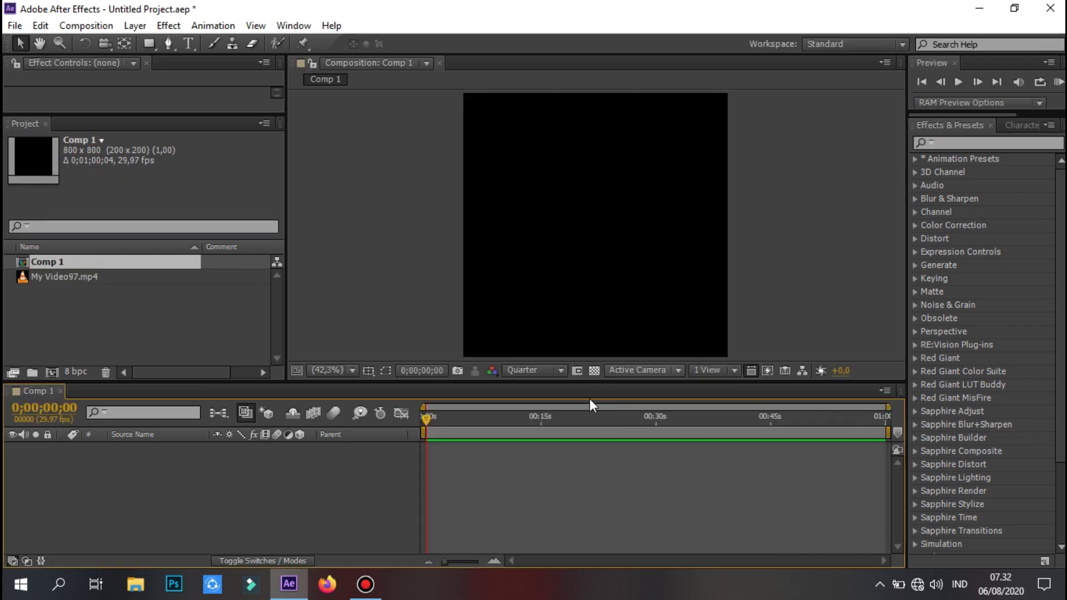
# Add My Video97.mp4 to Comp 1 and freeze it on the frame at 0;00;01;25.
pyautogui.moveTo(19, 281)
pyautogui.mouseDown()
pyautogui.moveTo(355, 448)
pyautogui.moveTo(395, 485)
pyautogui.mouseUp()
pyautogui.moveTo(473, 421); pyautogui.dragTo(440, 419)
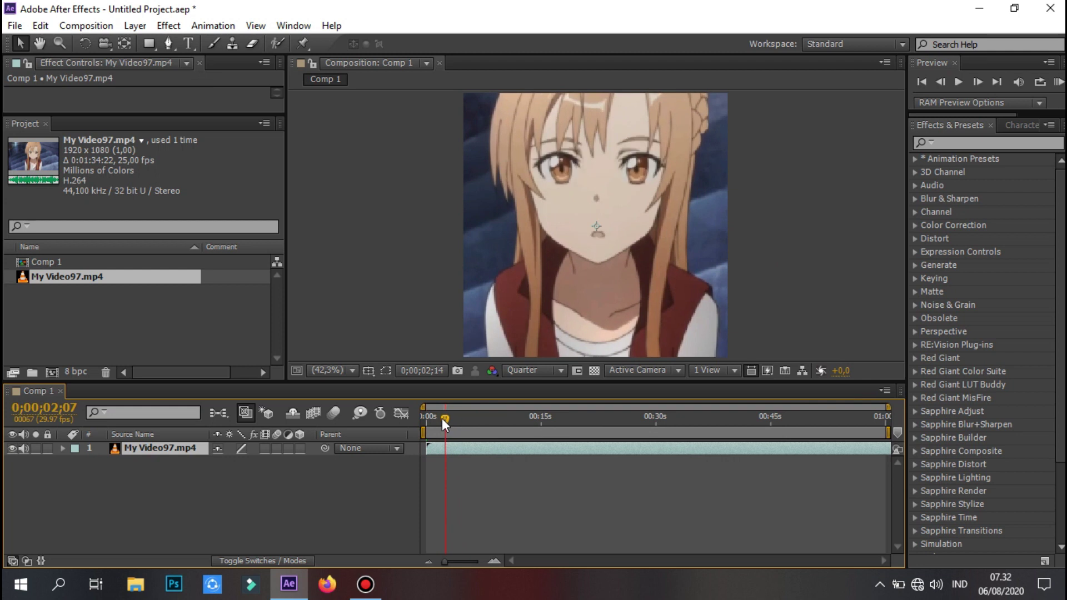
pyautogui.click(455, 446)
pyautogui.doubleClick(455, 447)
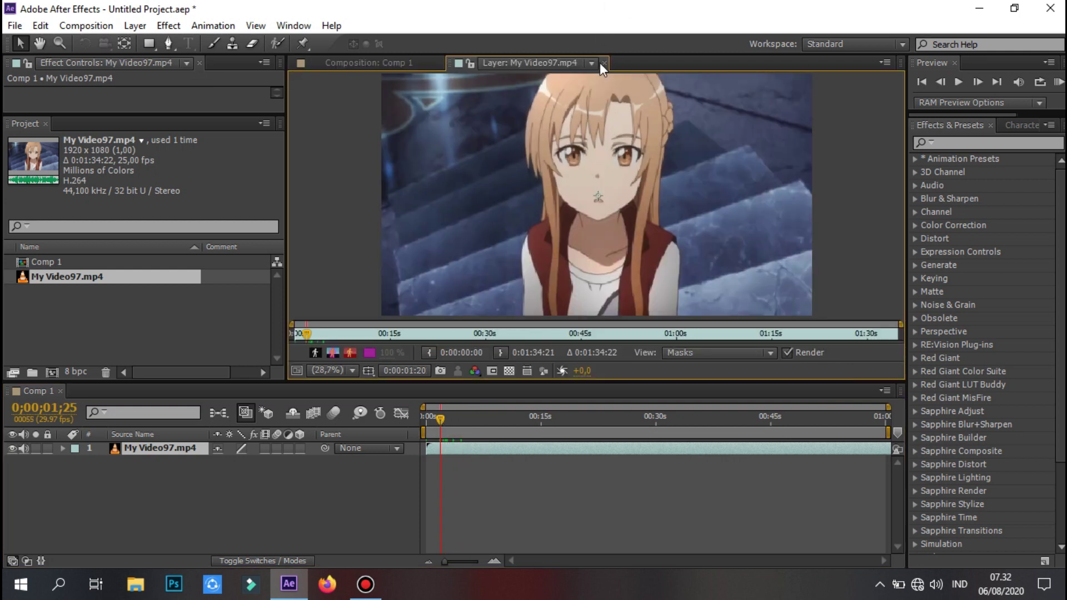
pyautogui.click(603, 62)
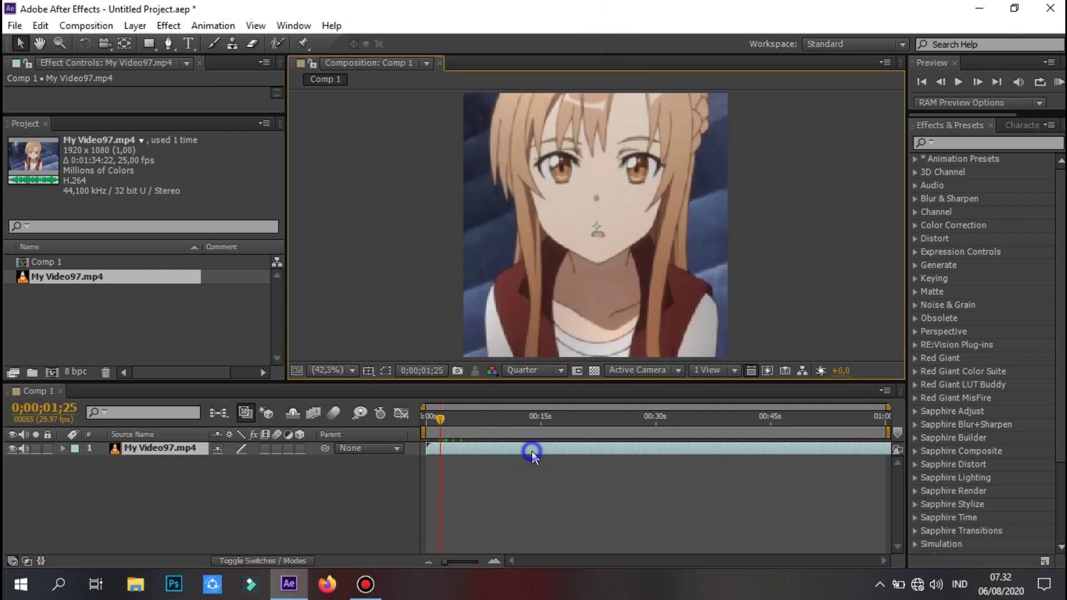
pyautogui.rightClick(532, 454)
pyautogui.moveTo(684, 152)
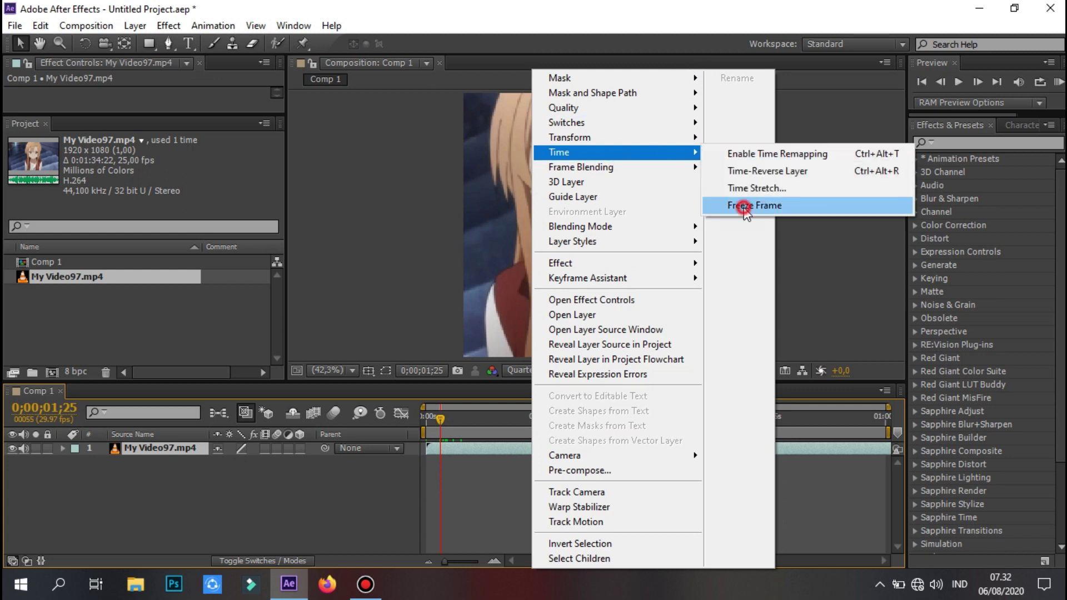
pyautogui.click(767, 205)
pyautogui.moveTo(888, 408)
pyautogui.mouseDown()
pyautogui.moveTo(900, 416)
pyautogui.moveTo(557, 409)
pyautogui.mouseUp()
# Lower the video layer to Y position 536.
pyautogui.press('p')
pyautogui.moveTo(250, 462); pyautogui.dragTo(378, 438)
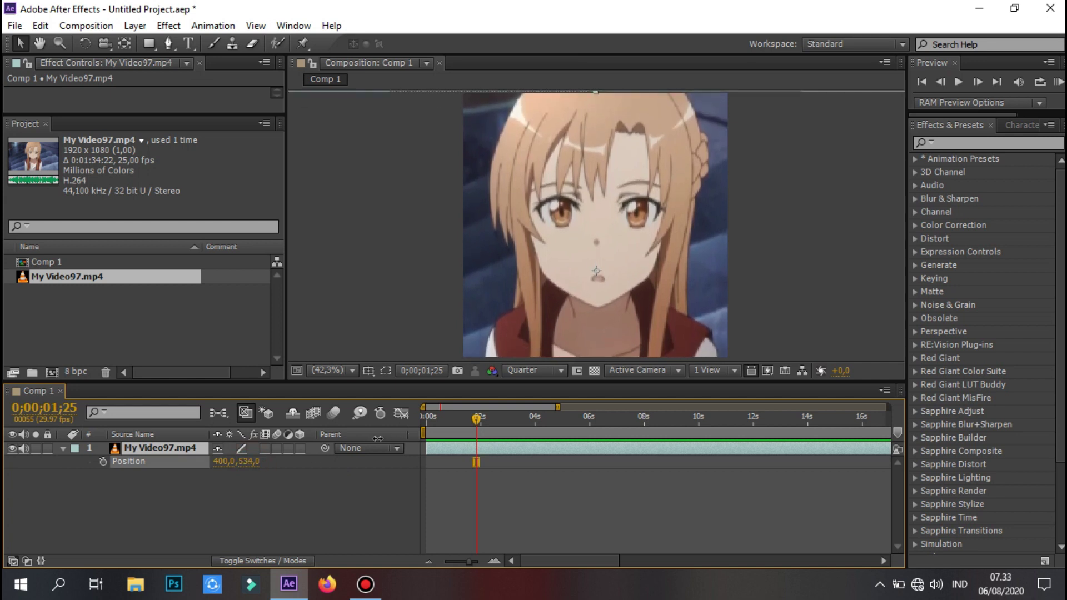
pyautogui.moveTo(377, 438); pyautogui.dragTo(381, 445)
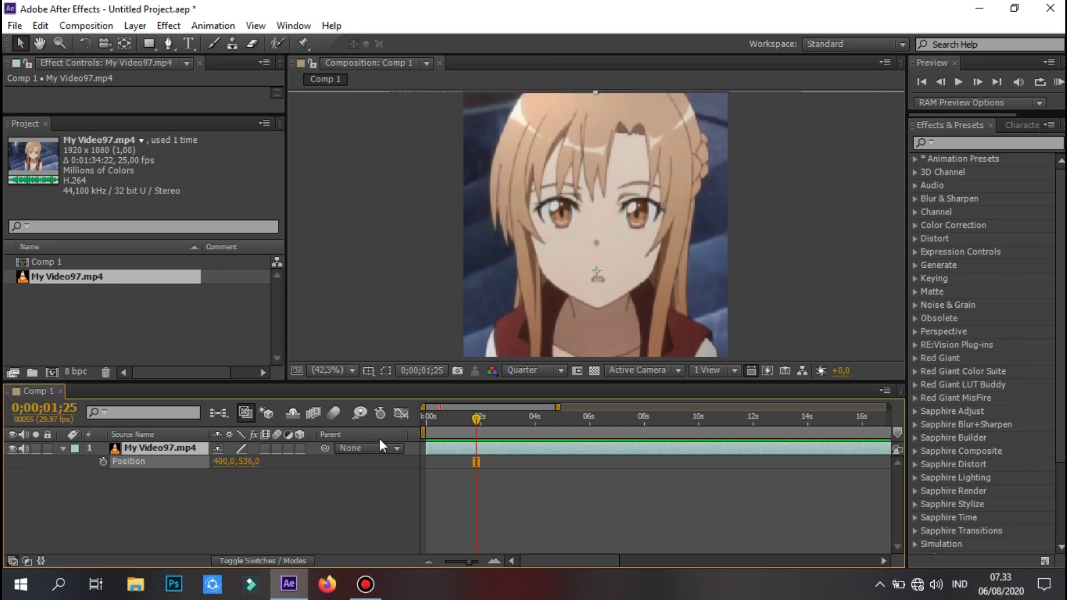
# Split the video layer at 2 seconds.
pyautogui.moveTo(557, 408); pyautogui.dragTo(468, 408)
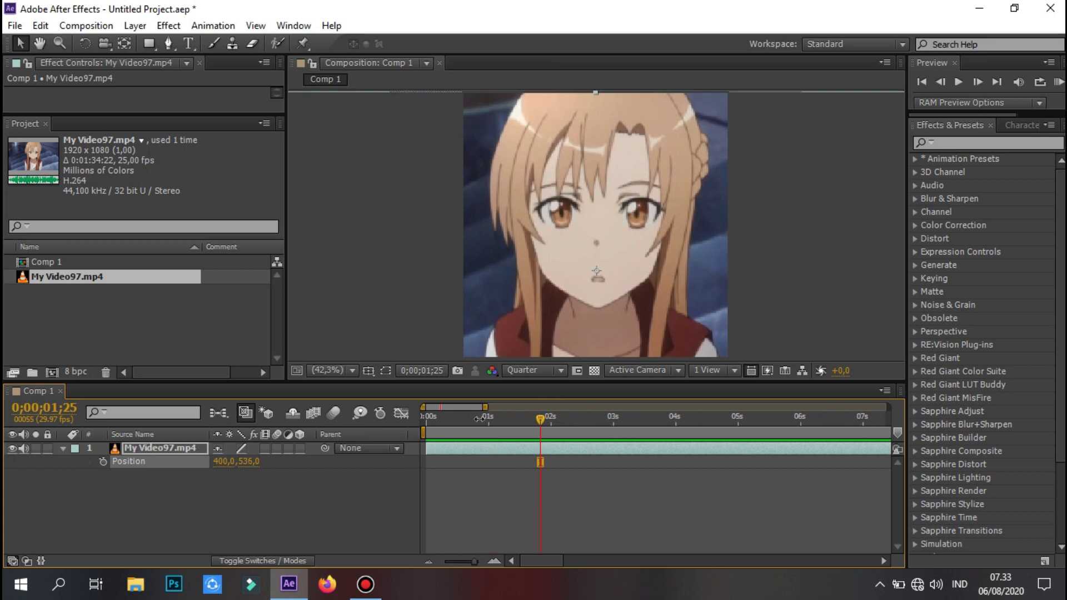
pyautogui.moveTo(604, 422); pyautogui.dragTo(606, 422)
pyautogui.click(1058, 83)
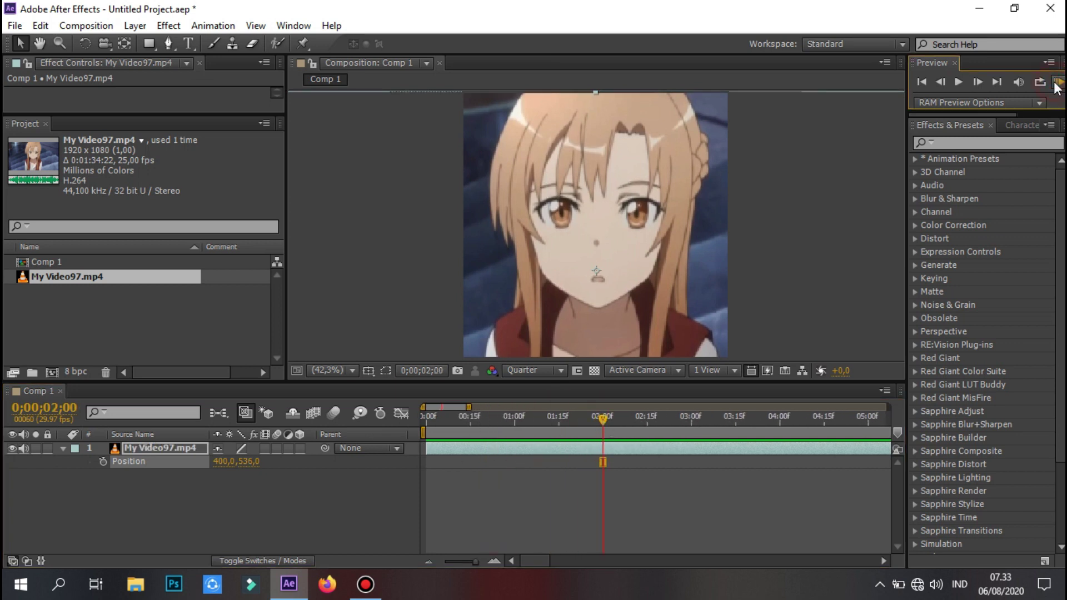
pyautogui.hotkey('alt', ']')
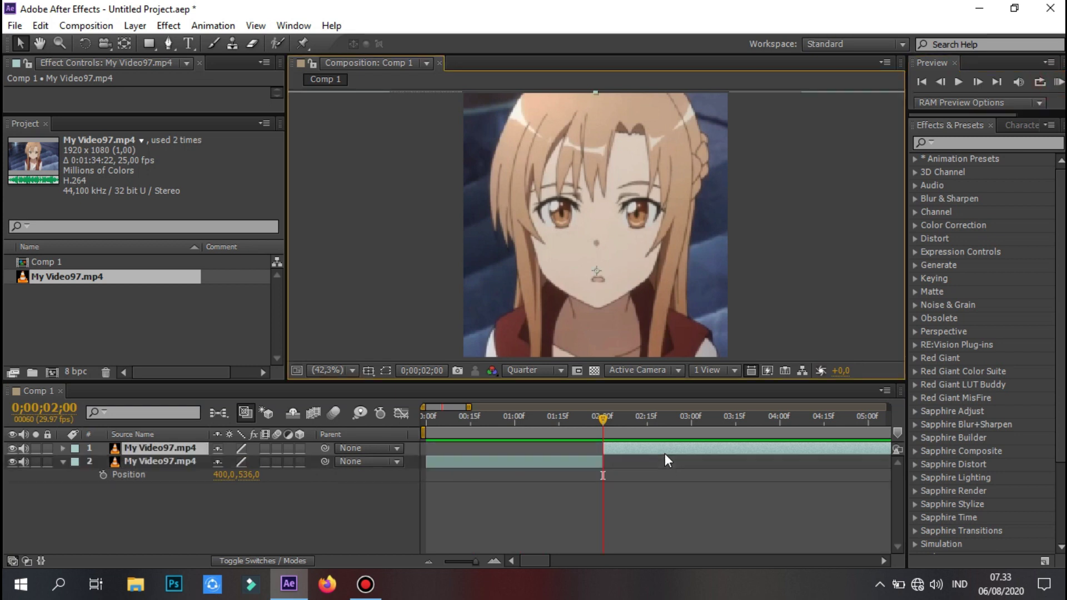
pyautogui.click(600, 460)
# Set the current time to 2 seconds.
pyautogui.rightClick(478, 449)
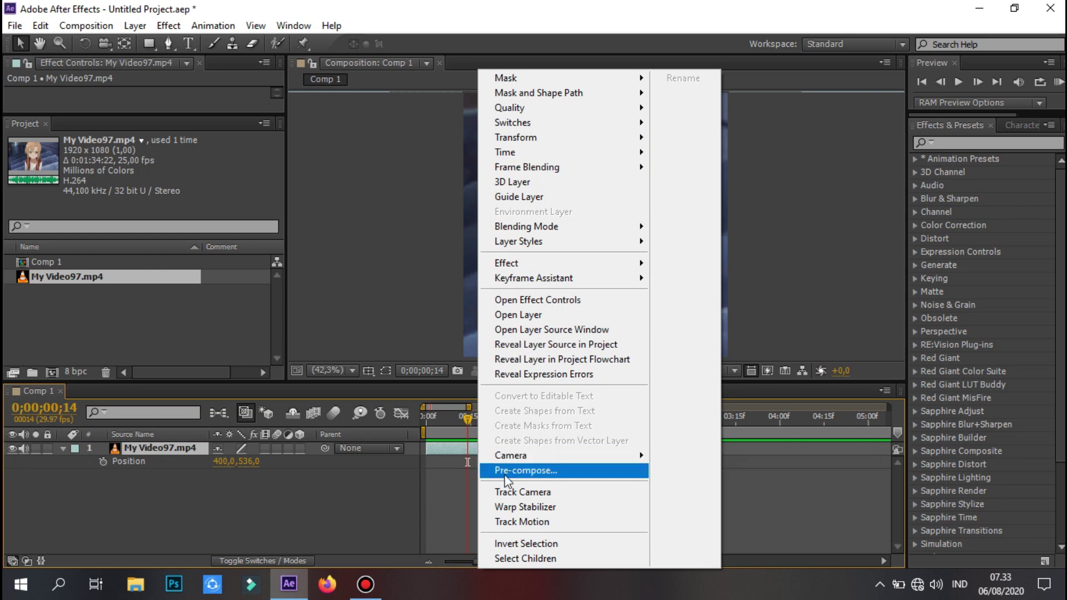
pyautogui.click(600, 418)
pyautogui.click(600, 418)
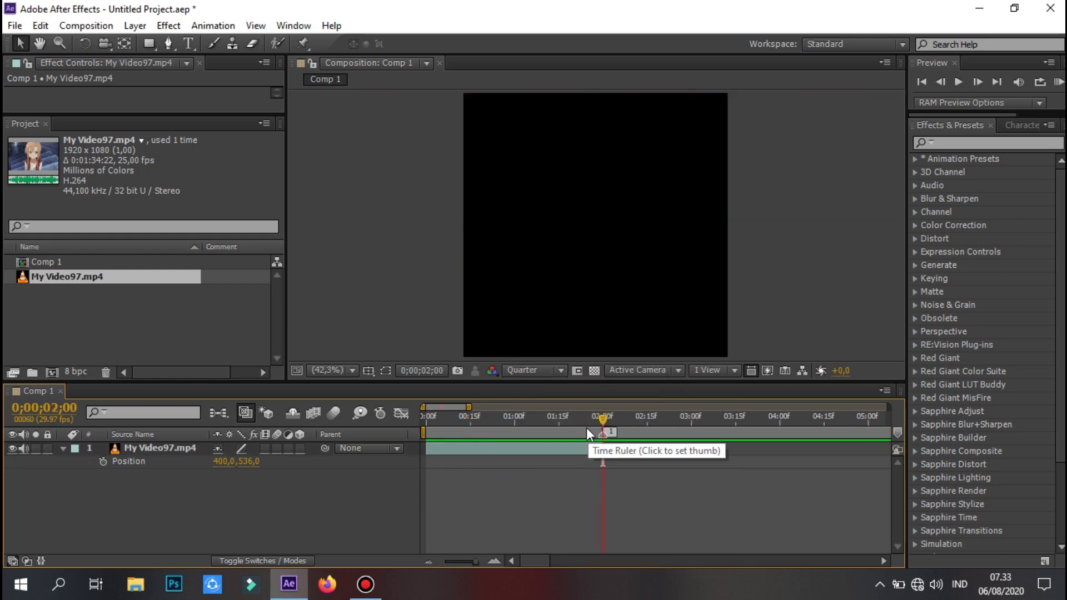
pyautogui.click(460, 419)
pyautogui.click(602, 418)
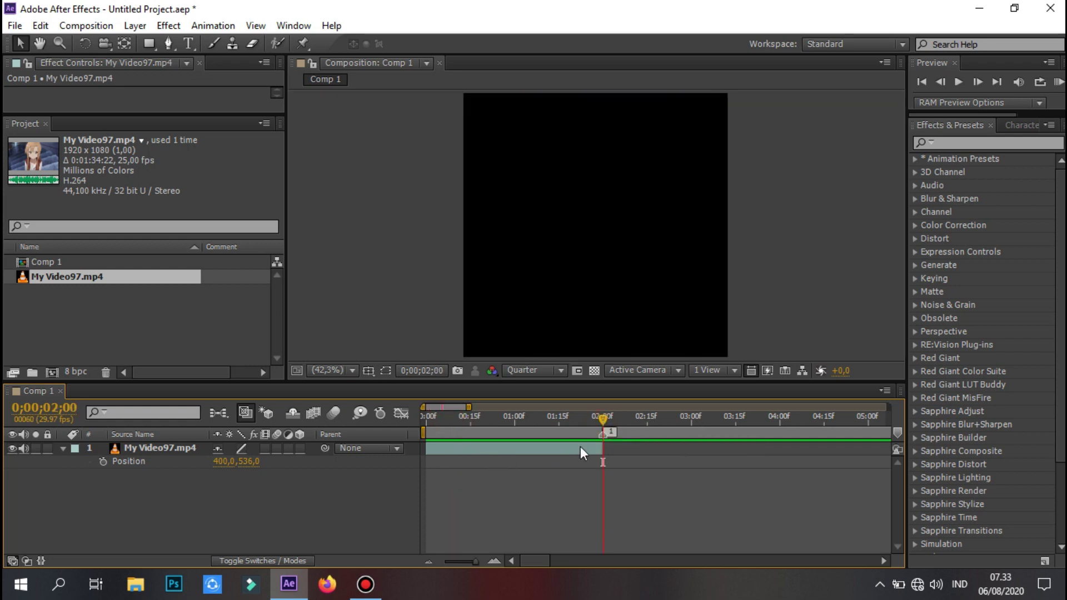
# Pre-compose the video layer into My Video97.mp4 Comp 1, moving all attributes.
pyautogui.rightClick(580, 446)
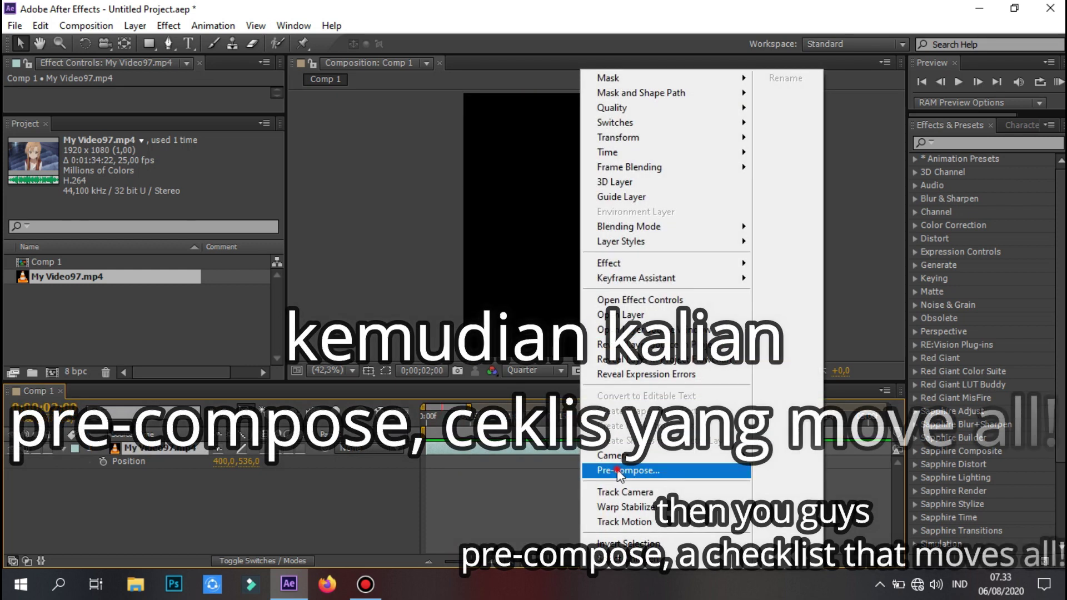
pyautogui.click(617, 470)
pyautogui.click(415, 302)
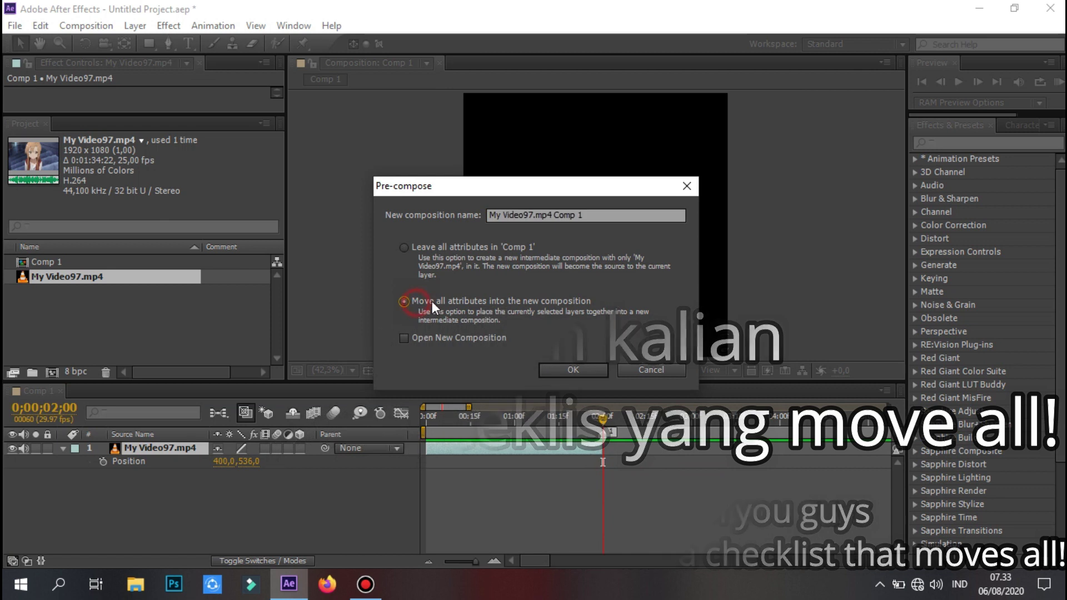
pyautogui.click(581, 373)
pyautogui.hotkey('ctrl', 'shift', 'd')
pyautogui.moveTo(603, 420); pyautogui.dragTo(525, 430)
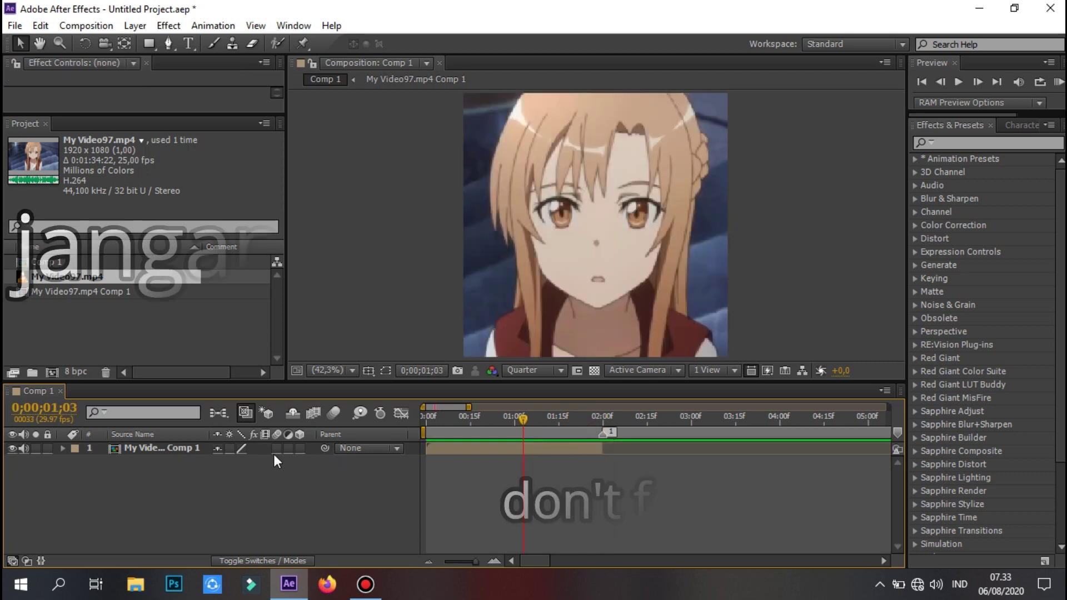
# Enable motion blur for the composition and the pre-composed layer.
pyautogui.click(335, 413)
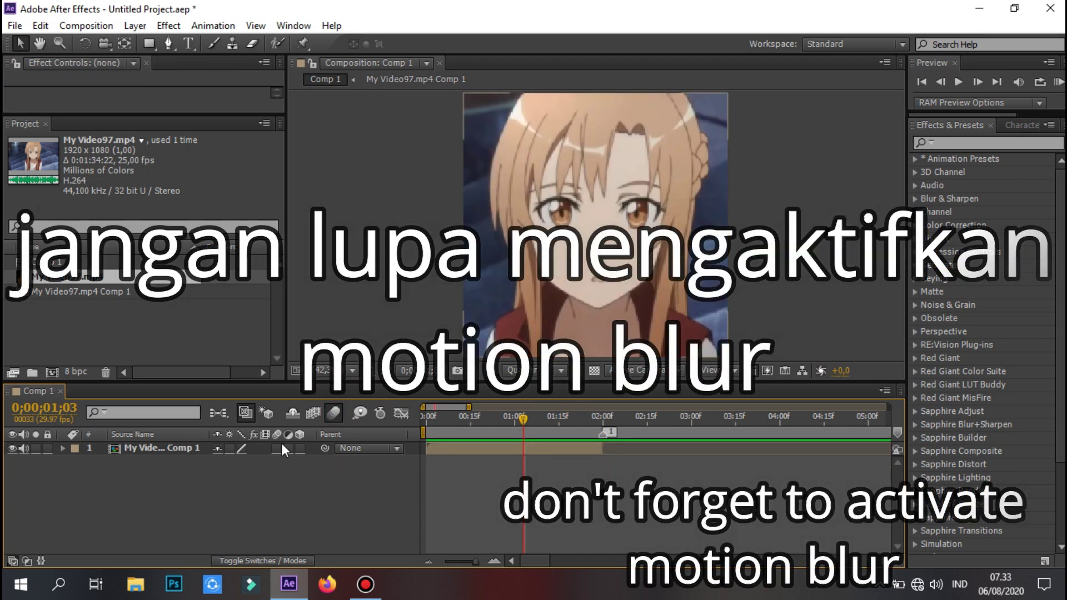
pyautogui.click(277, 448)
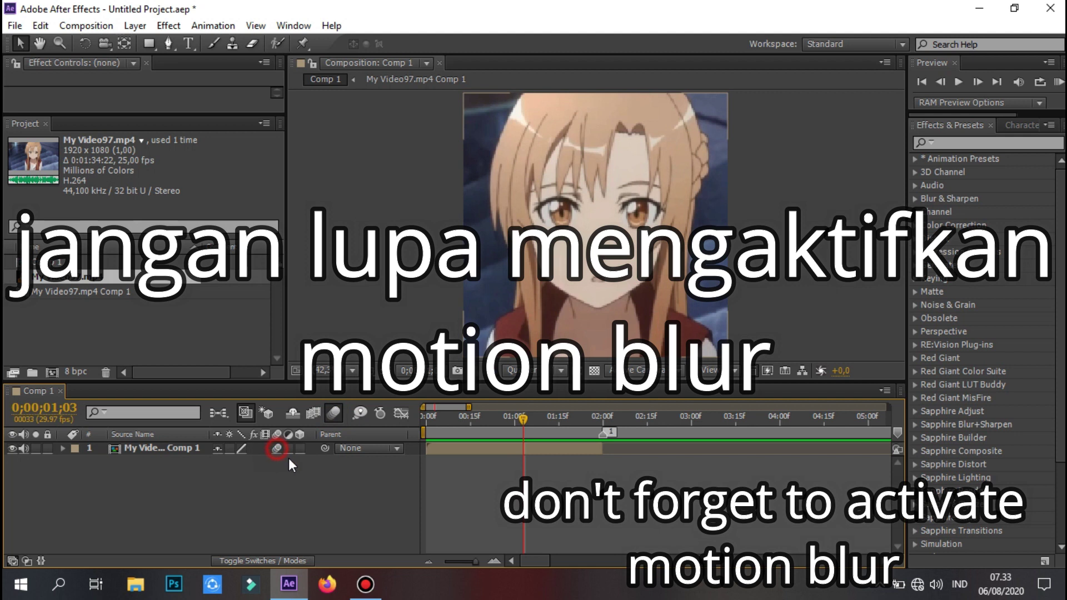
pyautogui.click(305, 491)
# Add an 800 × 800 white (FFFFFF) solid named White Solid 1.
pyautogui.rightClick(305, 491)
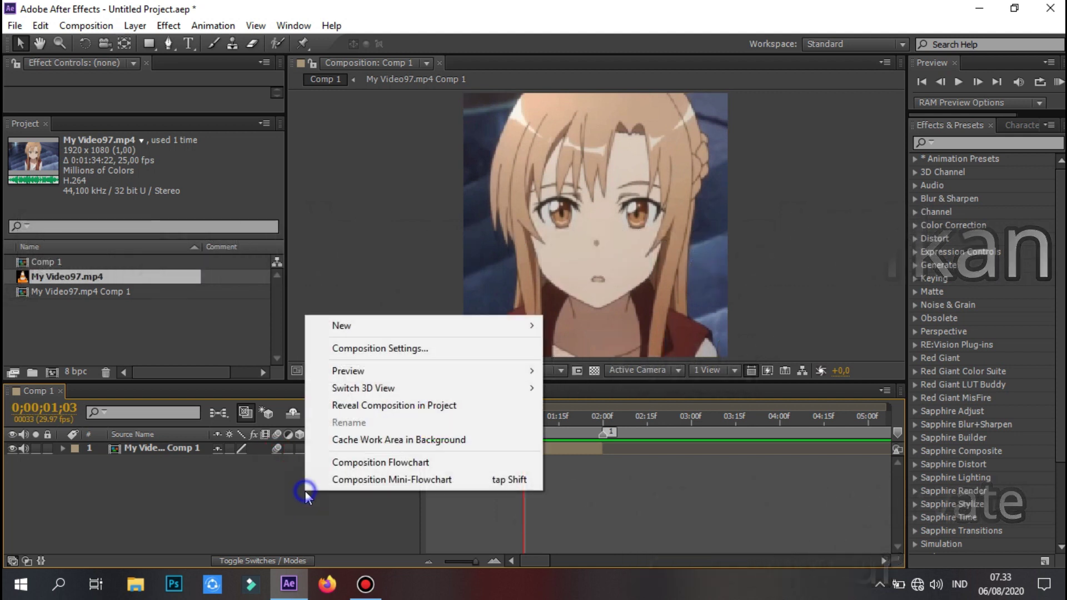
pyautogui.moveTo(501, 337)
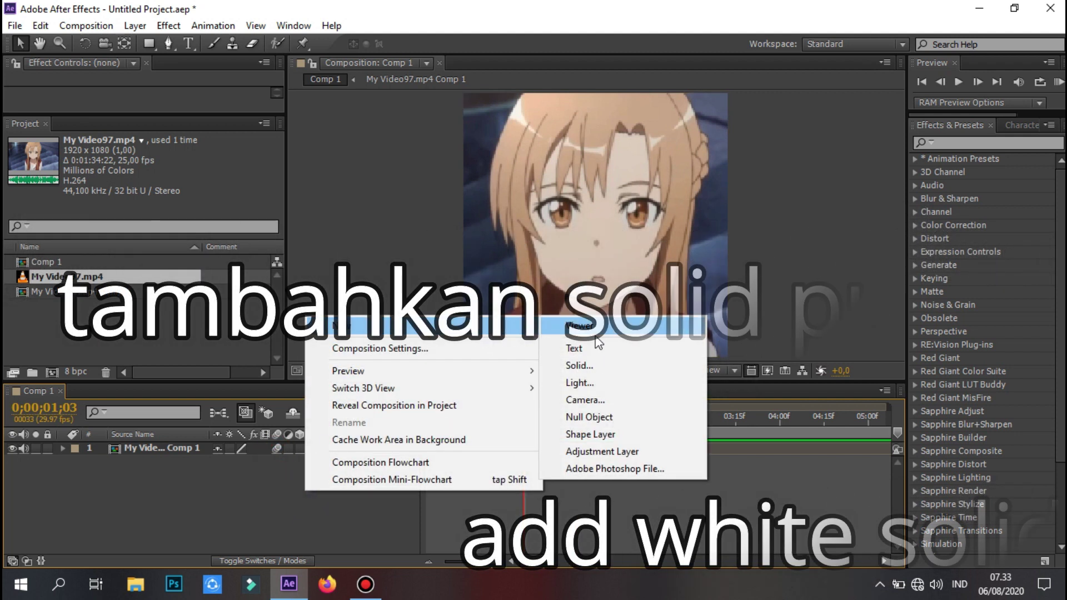
pyautogui.click(582, 366)
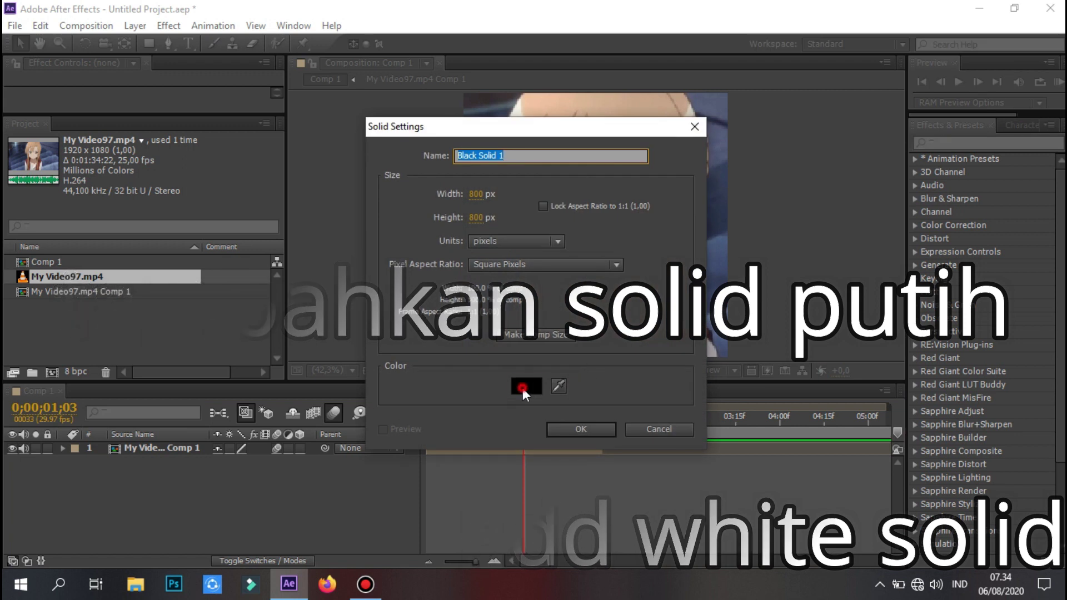
pyautogui.click(526, 386)
pyautogui.moveTo(649, 256); pyautogui.dragTo(633, 236)
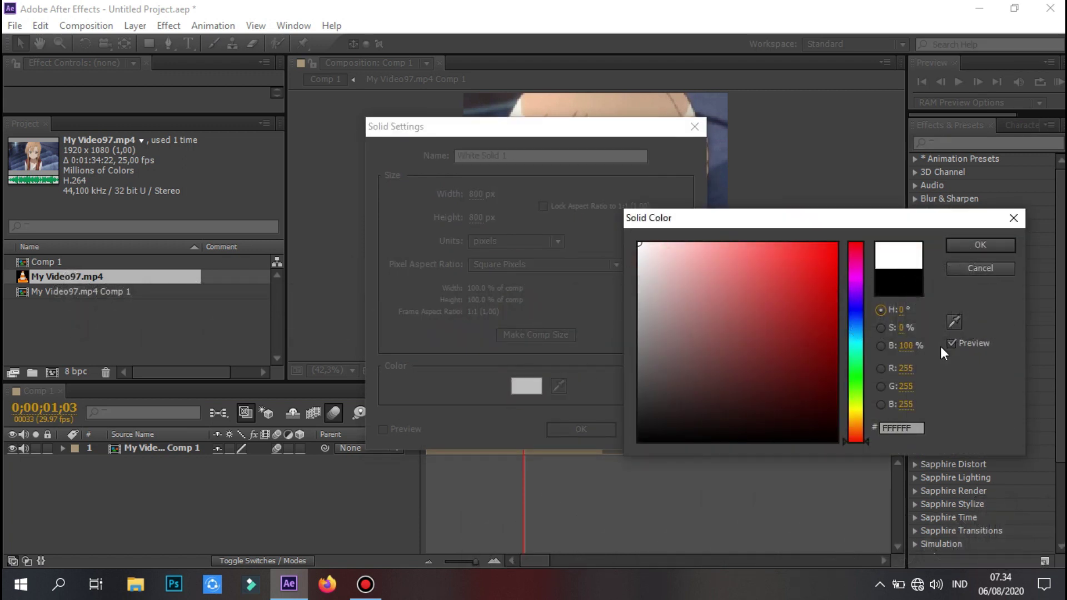
pyautogui.click(995, 249)
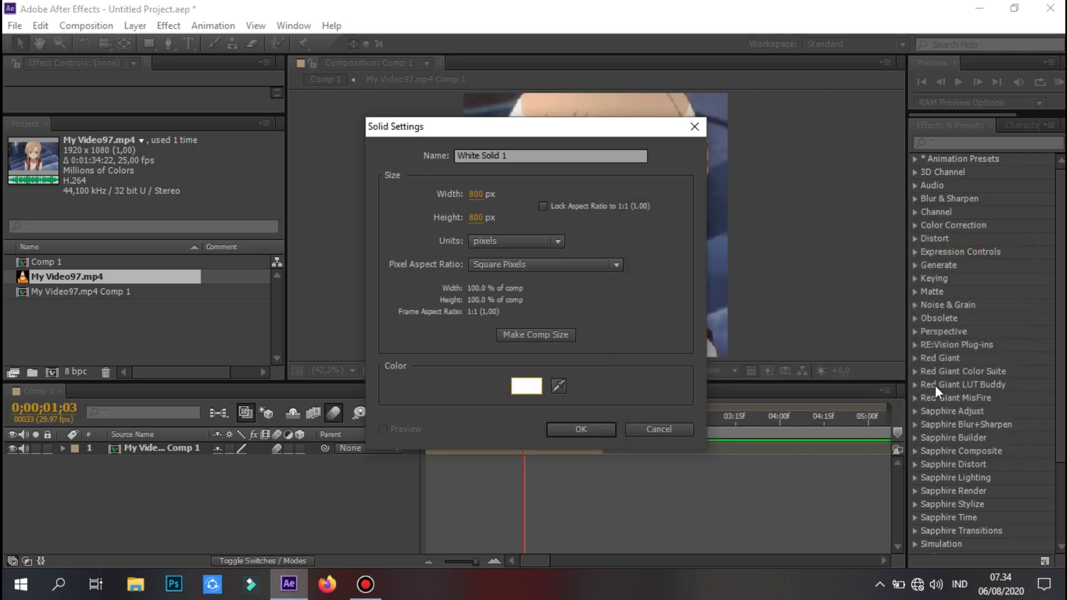
pyautogui.click(578, 431)
pyautogui.click(602, 418)
pyautogui.click(479, 428)
# Place White Solid 1 below the video comp and scale the video comp to 96%.
pyautogui.moveTo(179, 448); pyautogui.dragTo(190, 468)
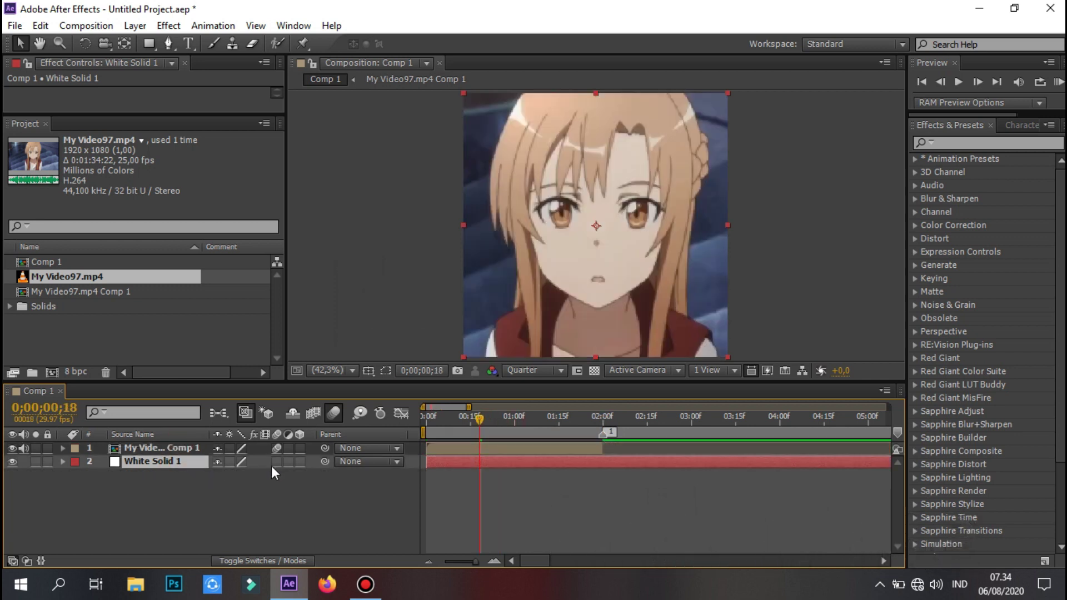
pyautogui.click(478, 450)
pyautogui.press('s')
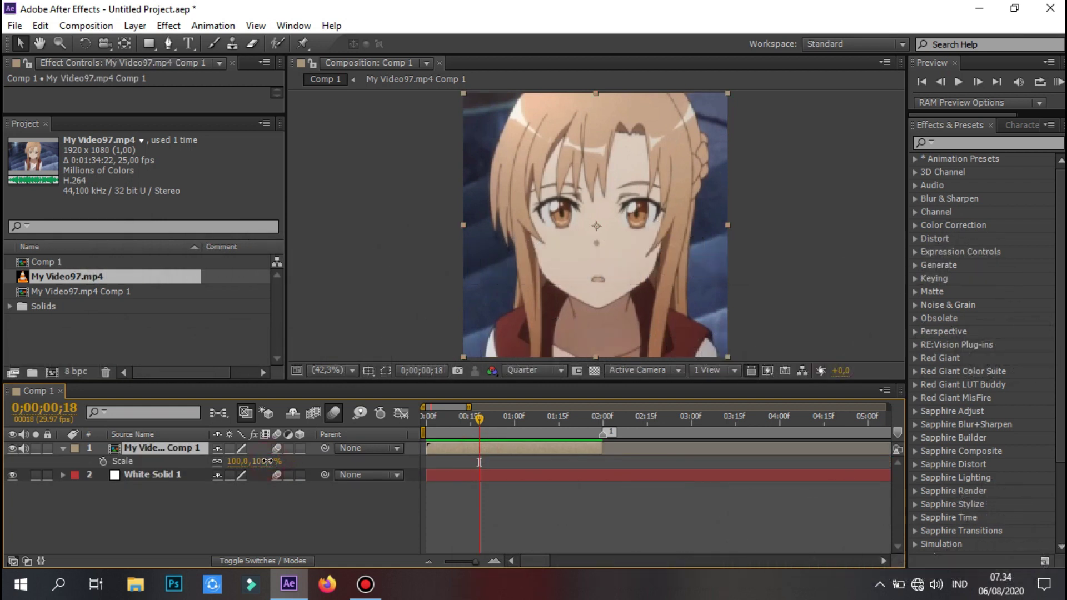
pyautogui.moveTo(269, 461); pyautogui.dragTo(265, 460)
pyautogui.press('F2')
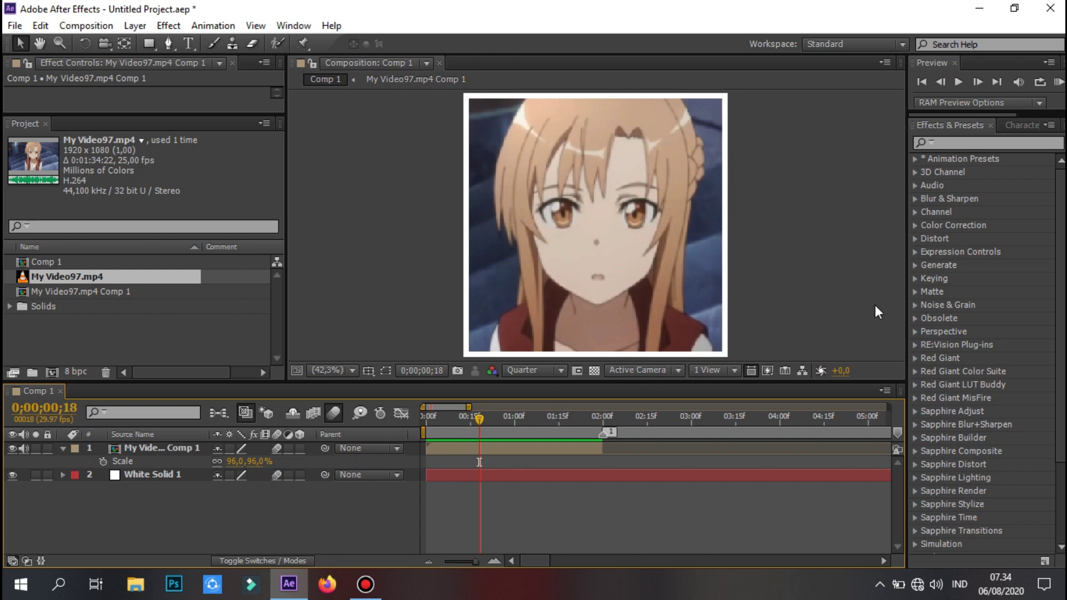
# Split White Solid 1 at 2 seconds.
pyautogui.click(603, 420)
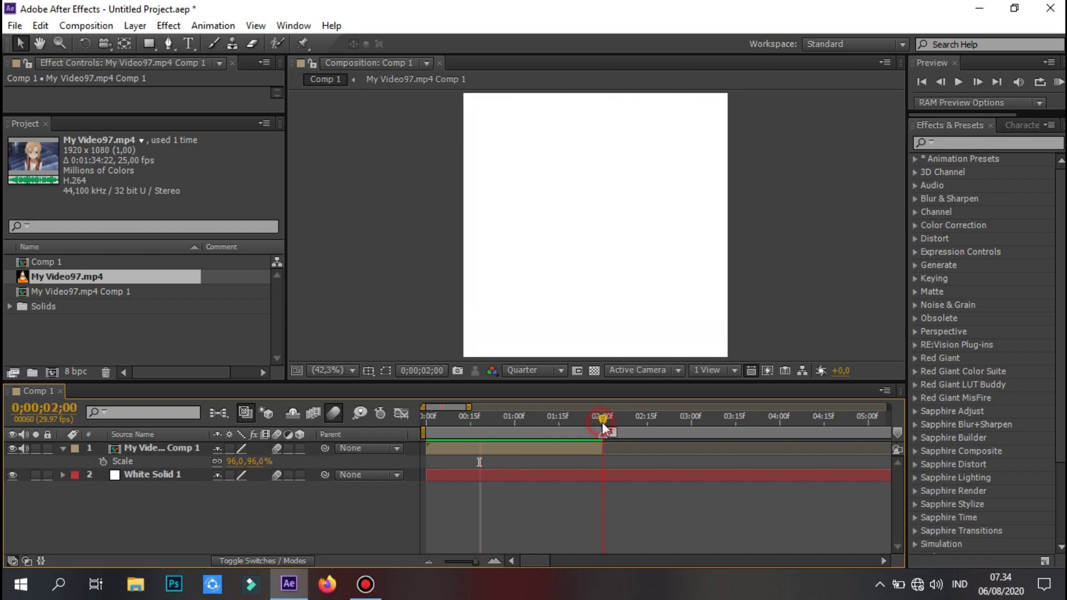
pyautogui.click(609, 473)
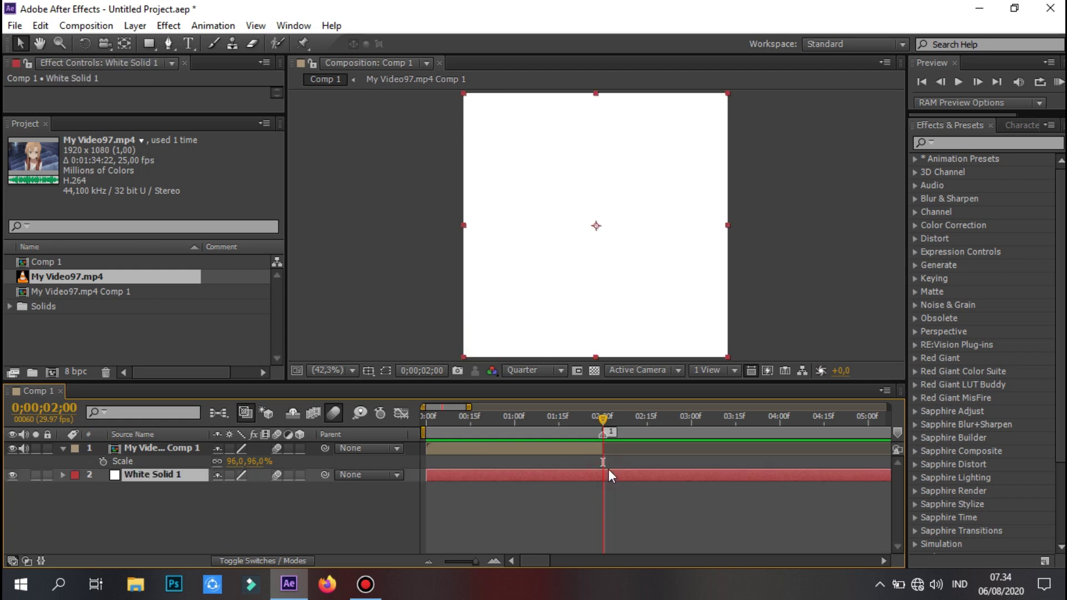
pyautogui.hotkey('ctrl', 'shift', 'd')
# Delete the white solid's part after 2 seconds and pre-compose both layers into Pre-comp 1.
pyautogui.press('Delete')
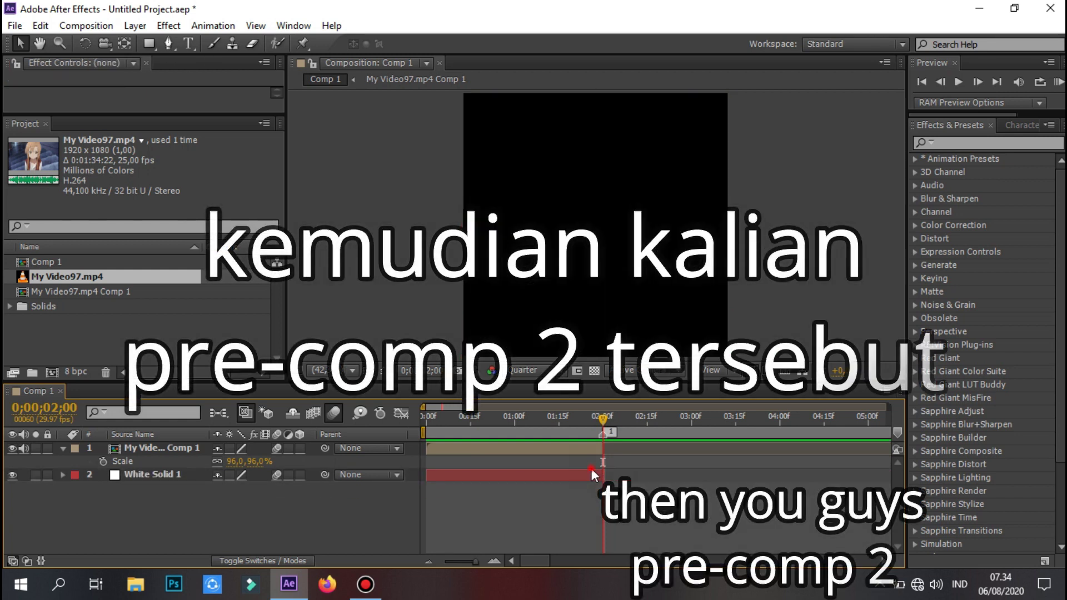
pyautogui.click(589, 468)
pyautogui.rightClick(582, 461)
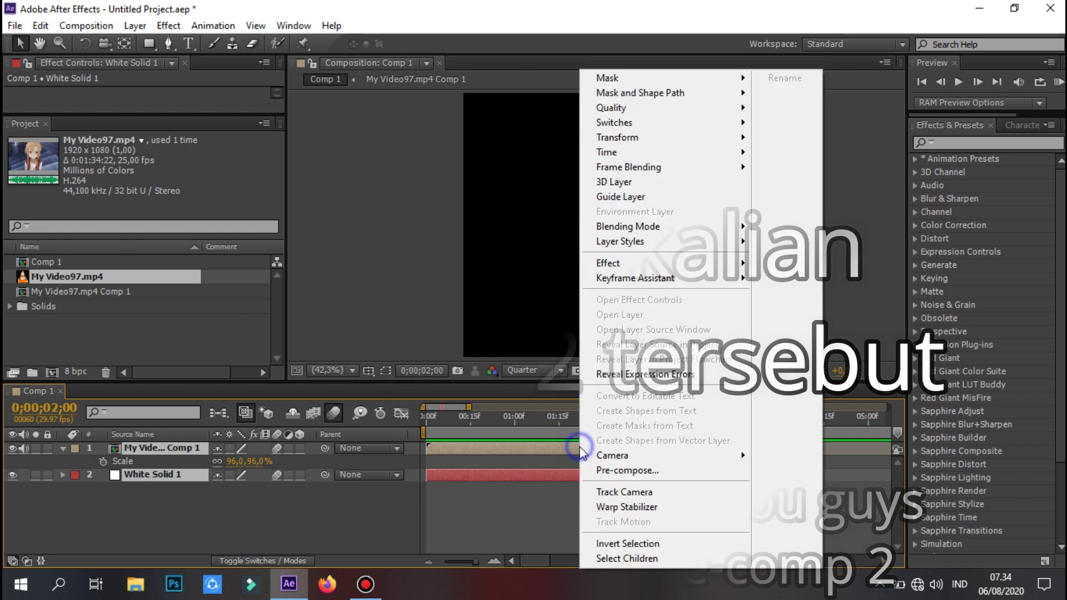
pyautogui.click(600, 470)
pyautogui.click(568, 365)
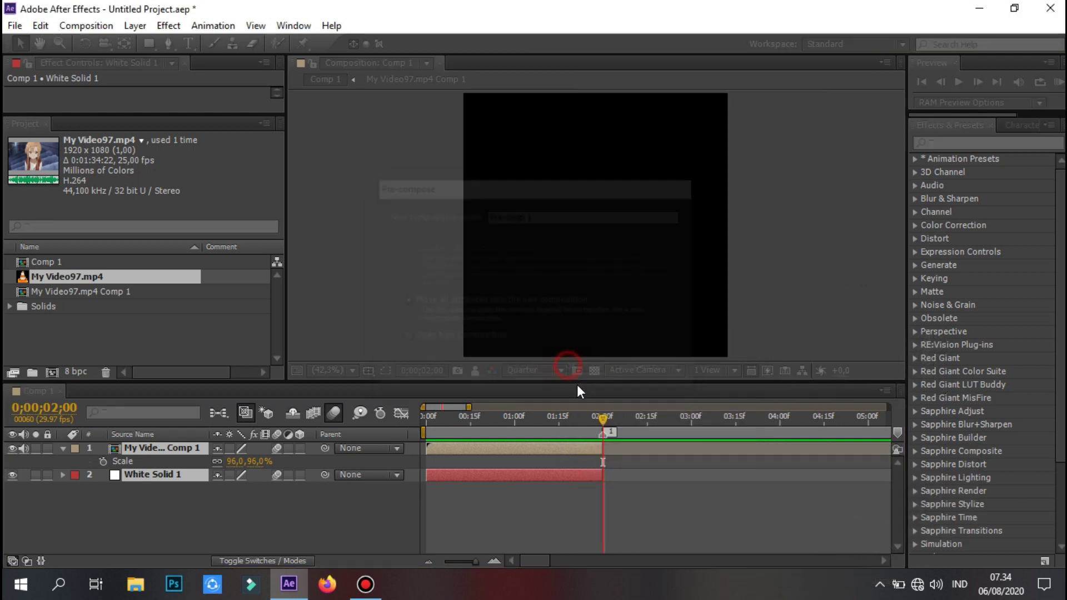
# Trim Pre-comp 1 to end at 2 seconds and play a cached preview.
pyautogui.hotkey('ctrl', 'shift', 'd')
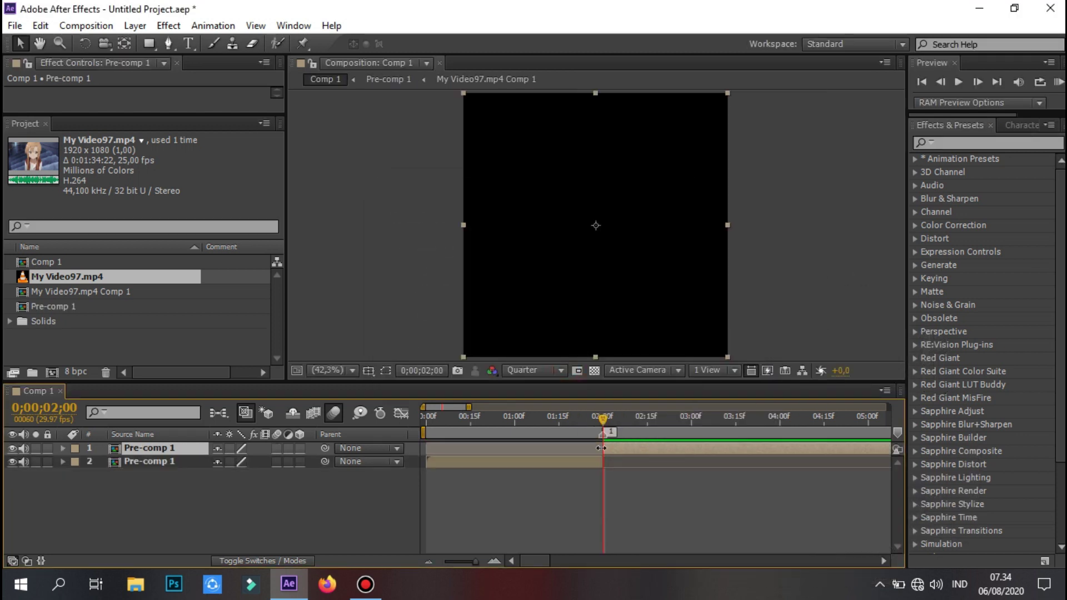
pyautogui.press('Delete')
pyautogui.click(559, 424)
pyautogui.click(1058, 82)
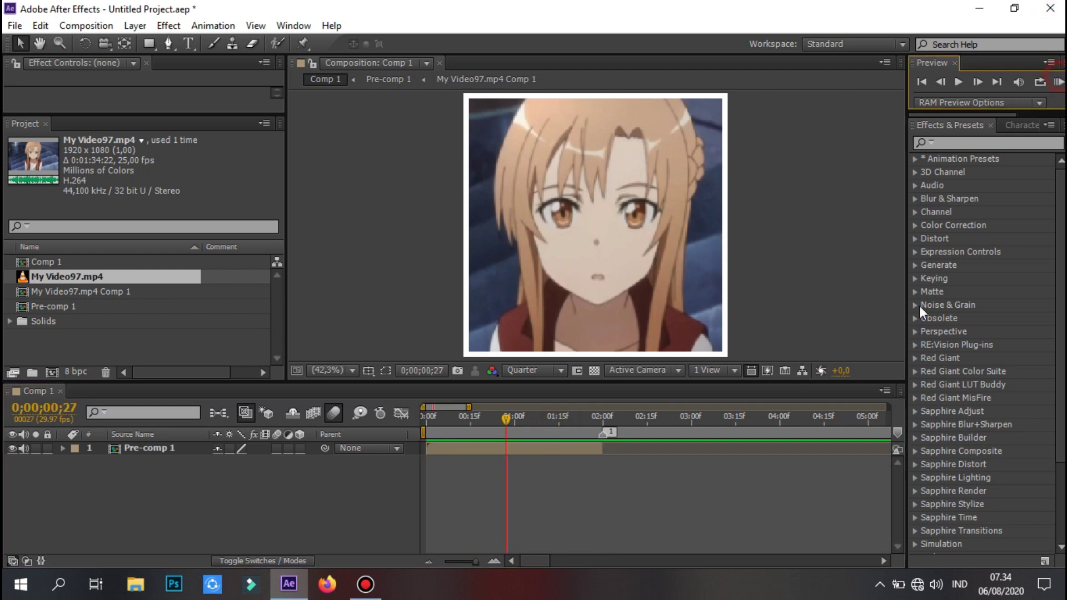
# Turn on motion blur and the 3D Layer switch for Pre-comp 1.
pyautogui.click(594, 513)
pyautogui.click(277, 449)
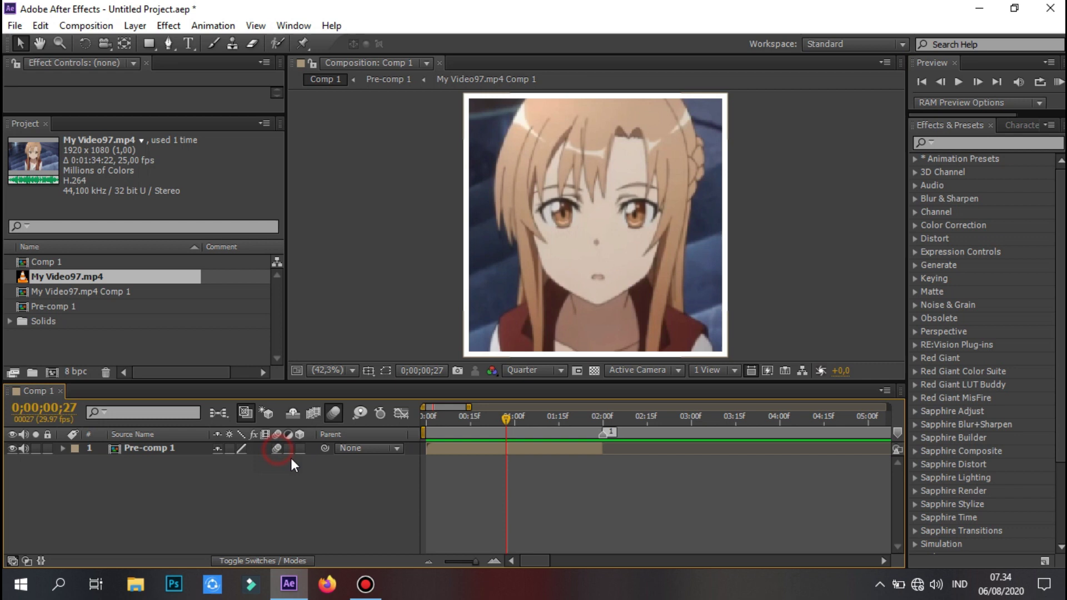
pyautogui.click(309, 483)
pyautogui.click(626, 132)
pyautogui.press('-')
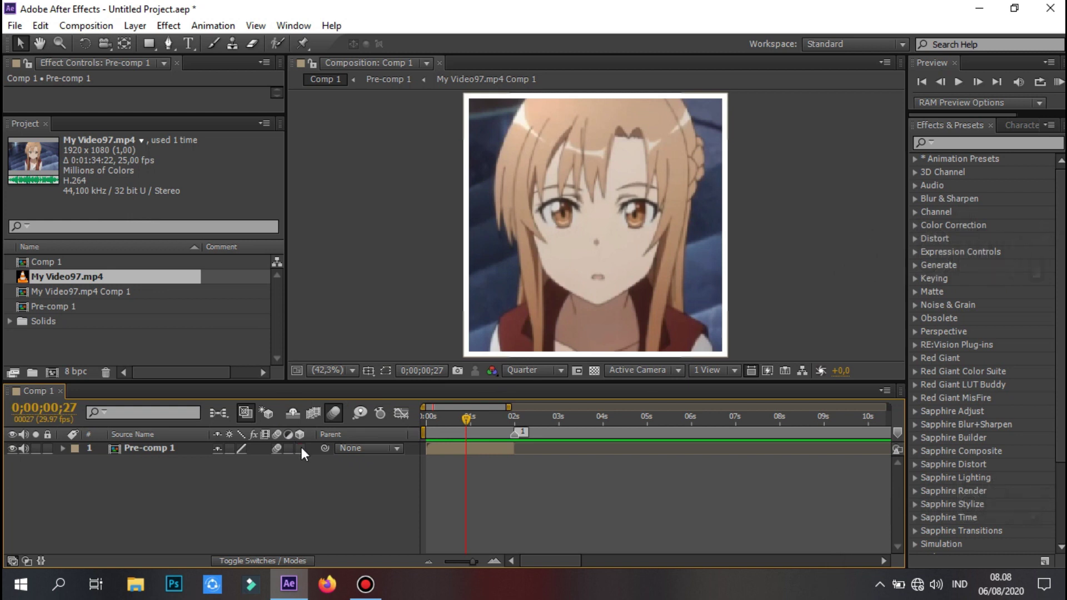
pyautogui.click(301, 448)
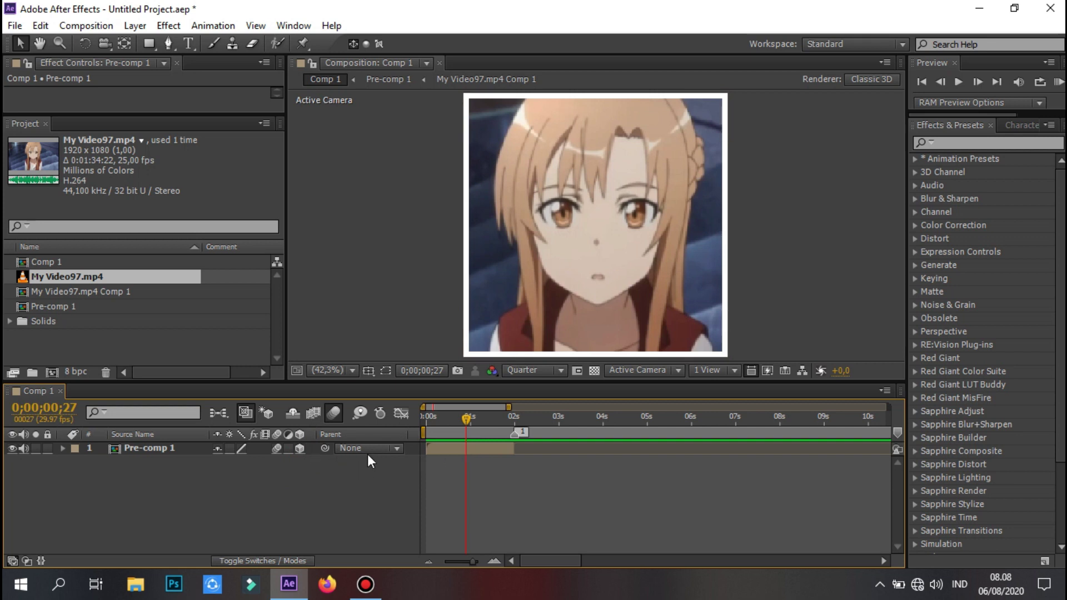
pyautogui.click(148, 448)
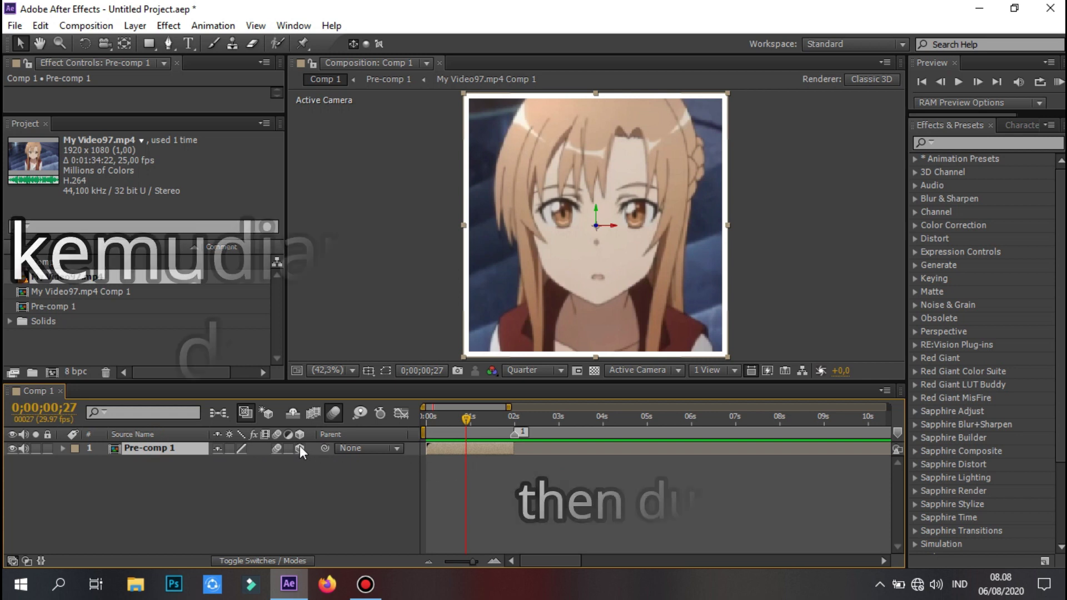
# Duplicate Pre-comp 1 into six layers and switch off audio on all of them.
pyautogui.hotkey('ctrl', 'd')
pyautogui.hotkey('ctrl', 'd')
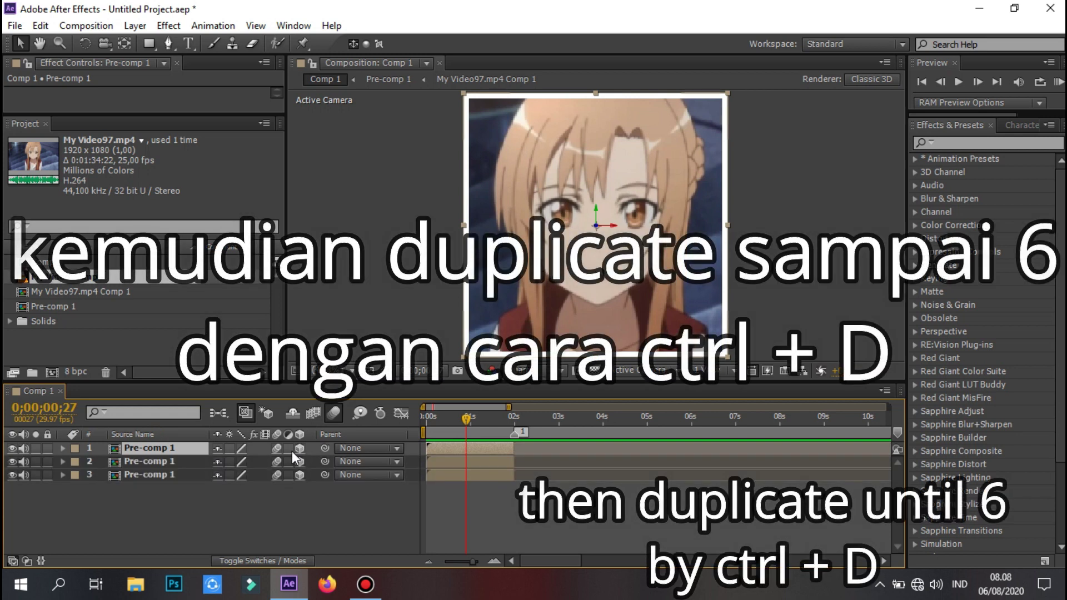
pyautogui.hotkey('ctrl', 'd')
pyautogui.hotkey('ctrl', 'd')
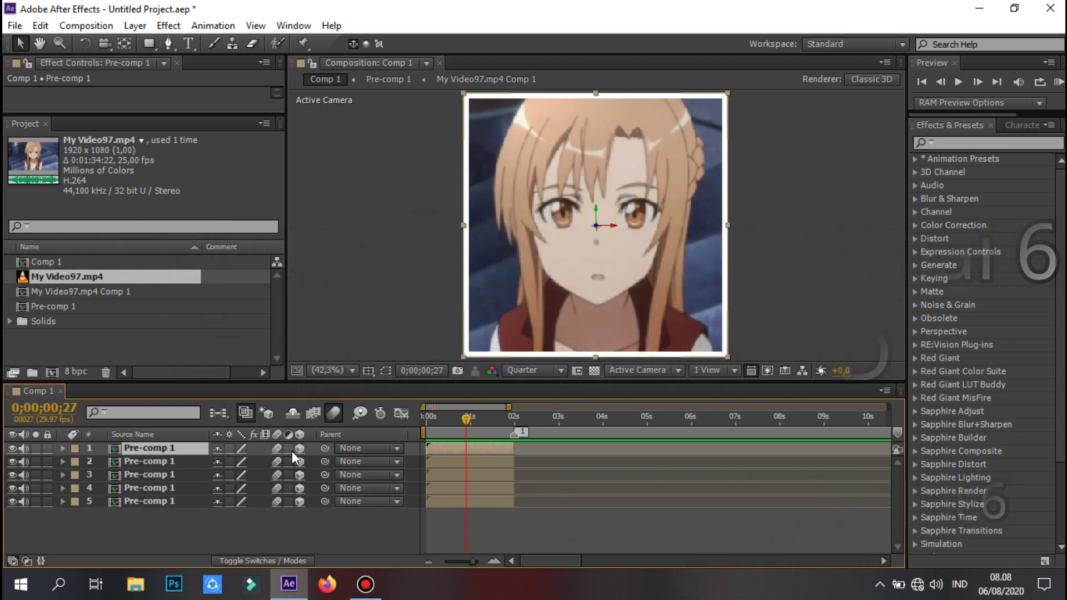
pyautogui.hotkey('ctrl', 'd')
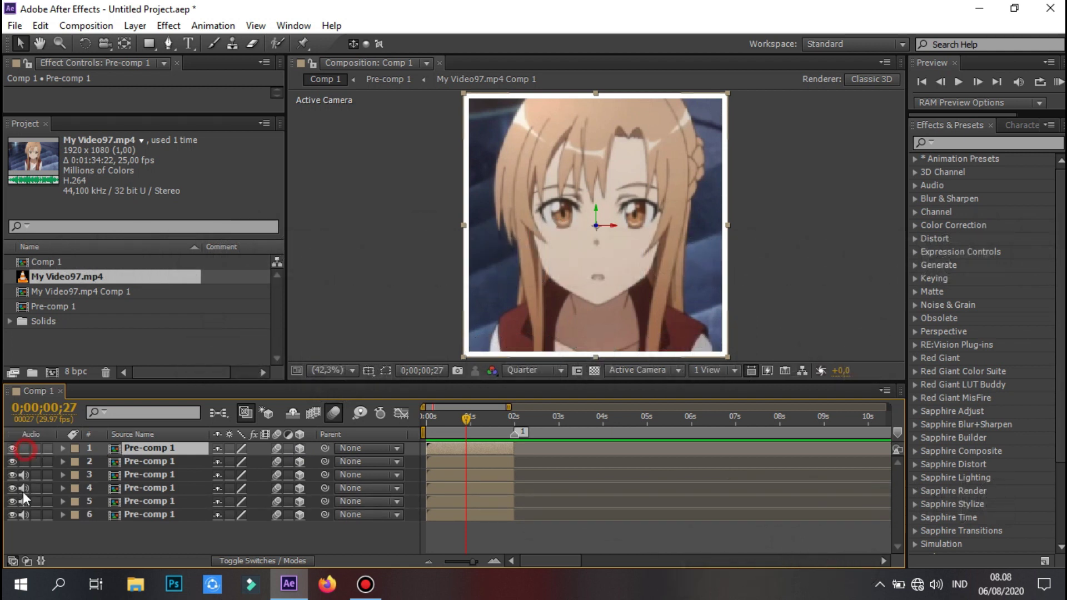
pyautogui.click(129, 536)
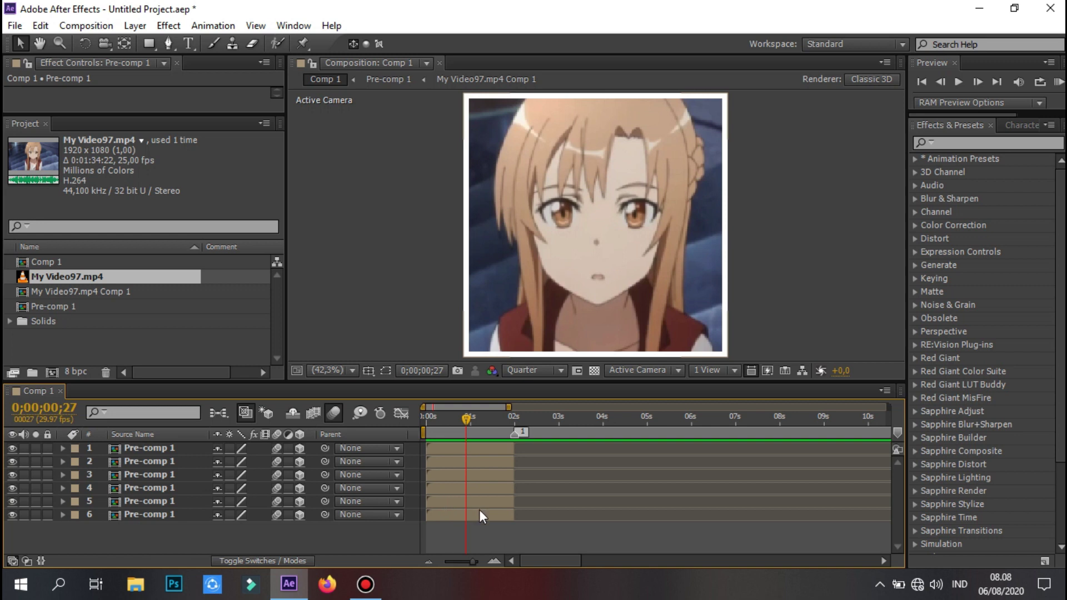
# Rename layer 6 to Depan and layer 5 to Bawah.
pyautogui.click(454, 515)
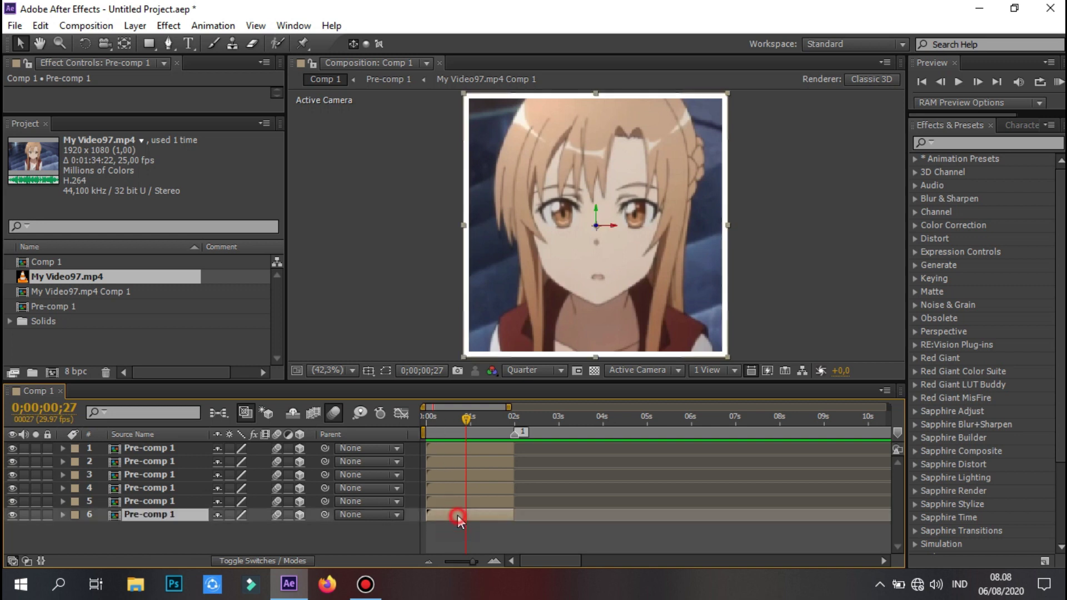
pyautogui.doubleClick(164, 516)
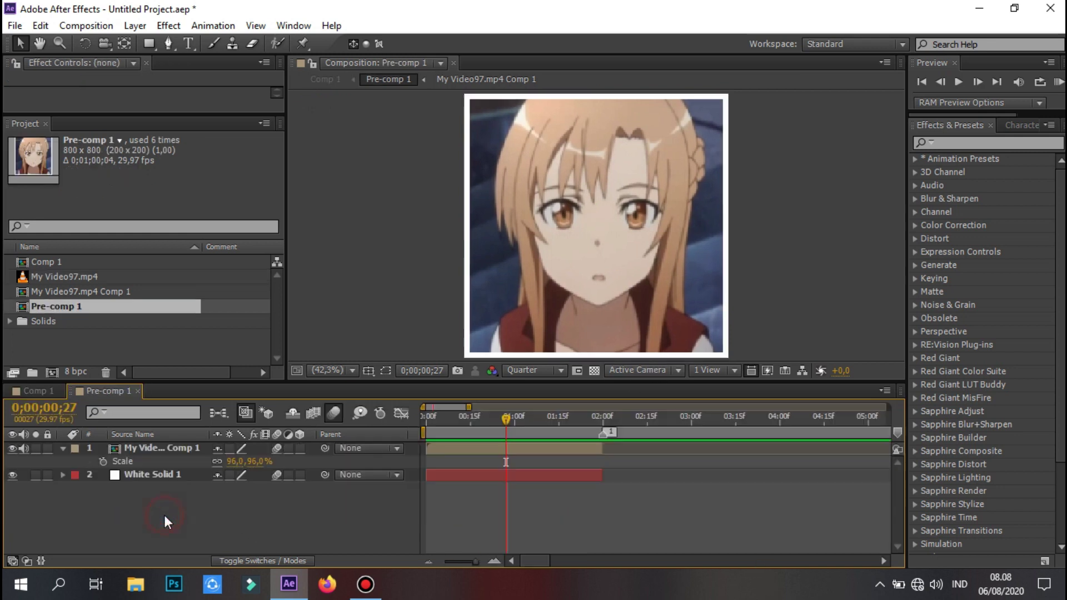
pyautogui.click(136, 391)
pyautogui.rightClick(136, 521)
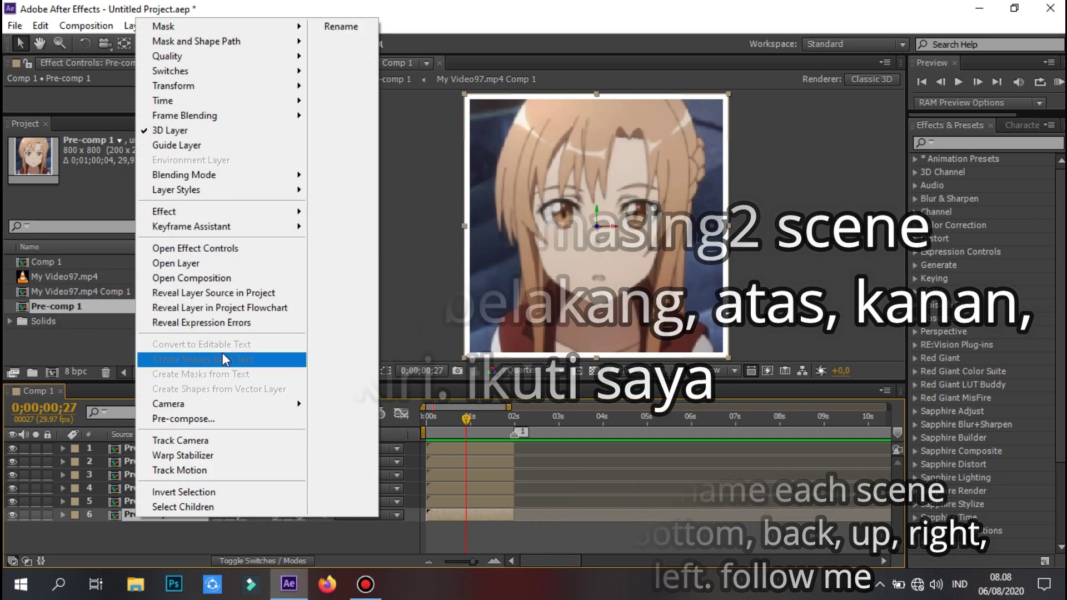
pyautogui.click(340, 26)
pyautogui.write('Depan')
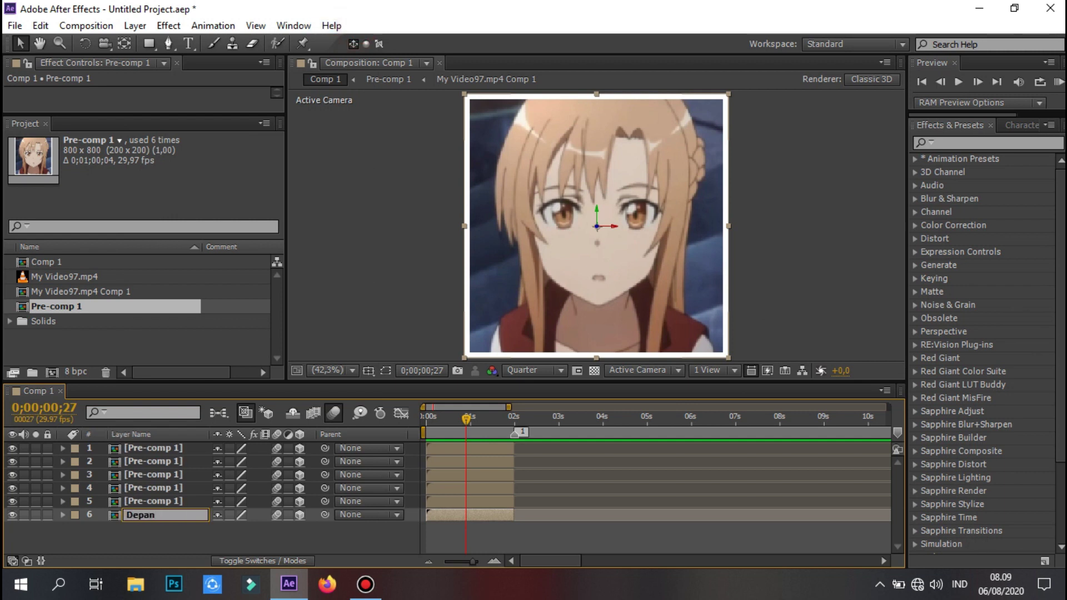
pyautogui.press('Return')
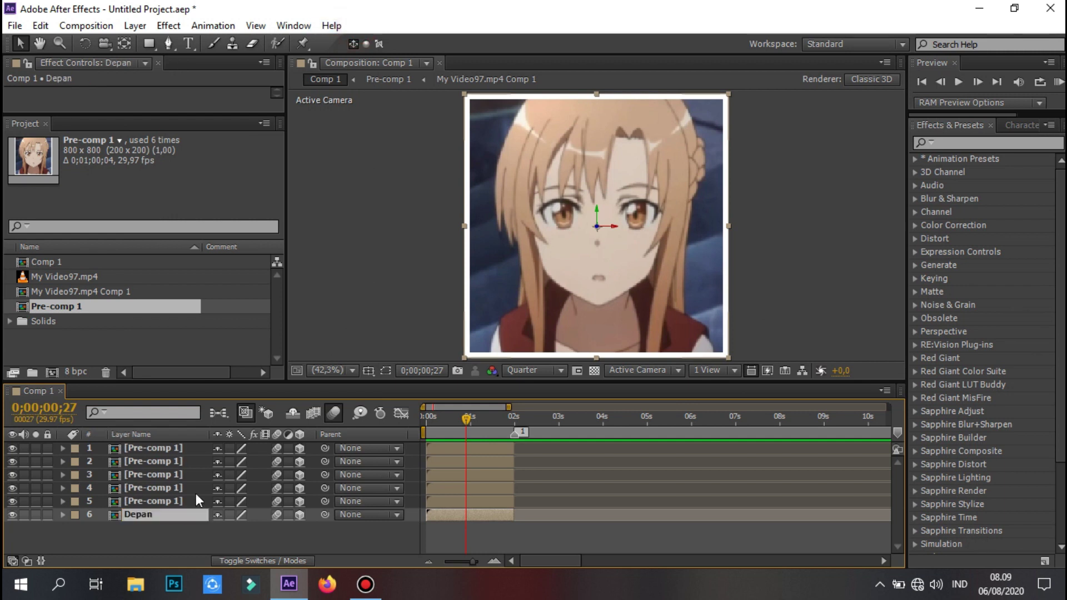
pyautogui.rightClick(198, 501)
pyautogui.click(382, 12)
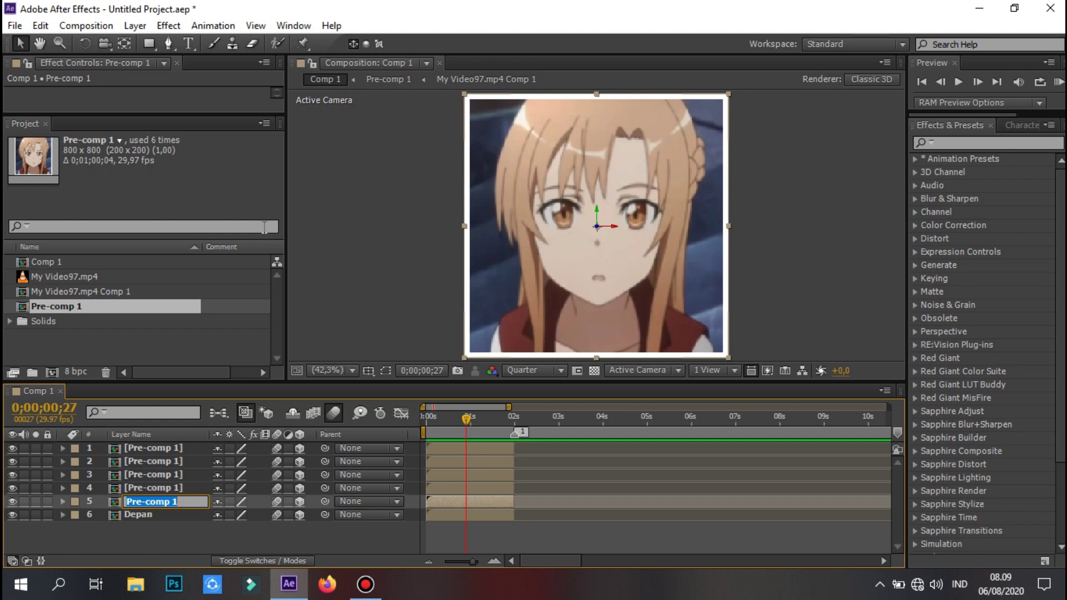
# Rename layer 4 to Belakang and layer 3 to Atas.
pyautogui.rightClick(174, 490)
pyautogui.moveTo(311, 78)
pyautogui.click(378, 78)
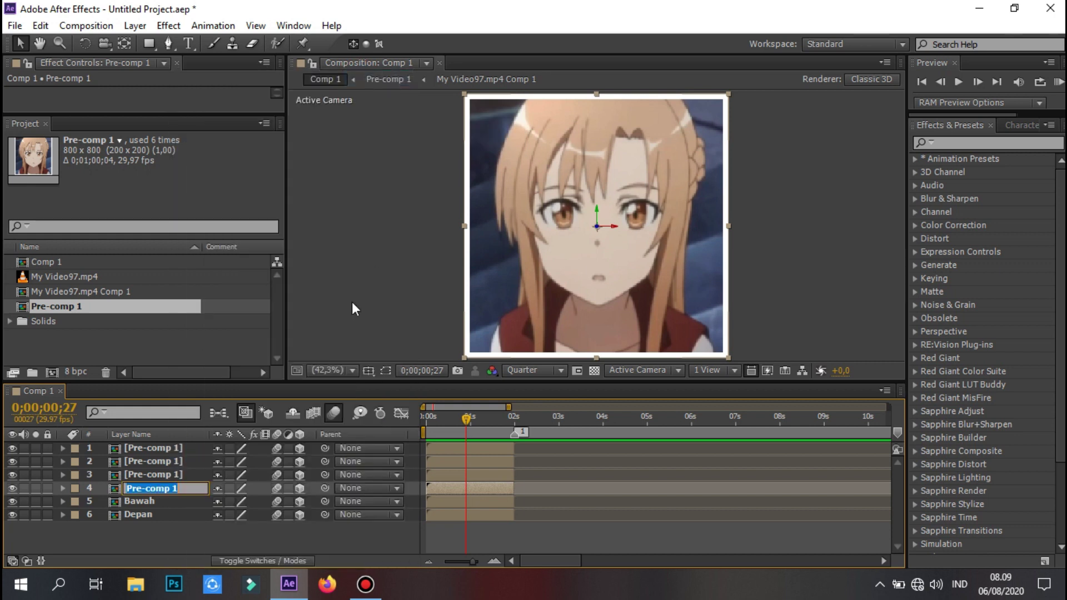
pyautogui.write('Belakang')
pyautogui.rightClick(161, 476)
pyautogui.click(369, 78)
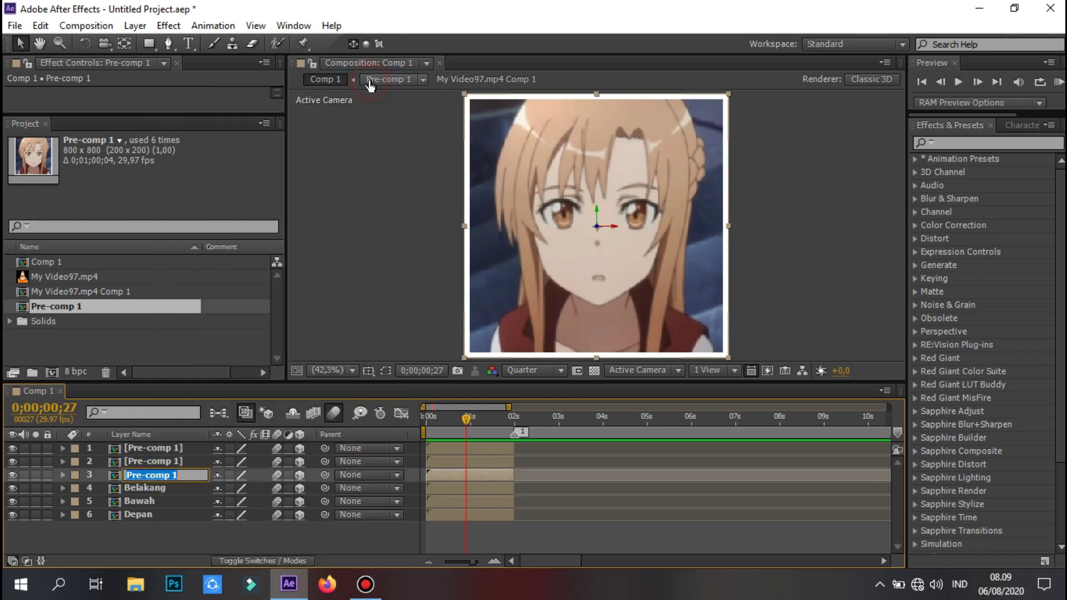
pyautogui.write('Atas')
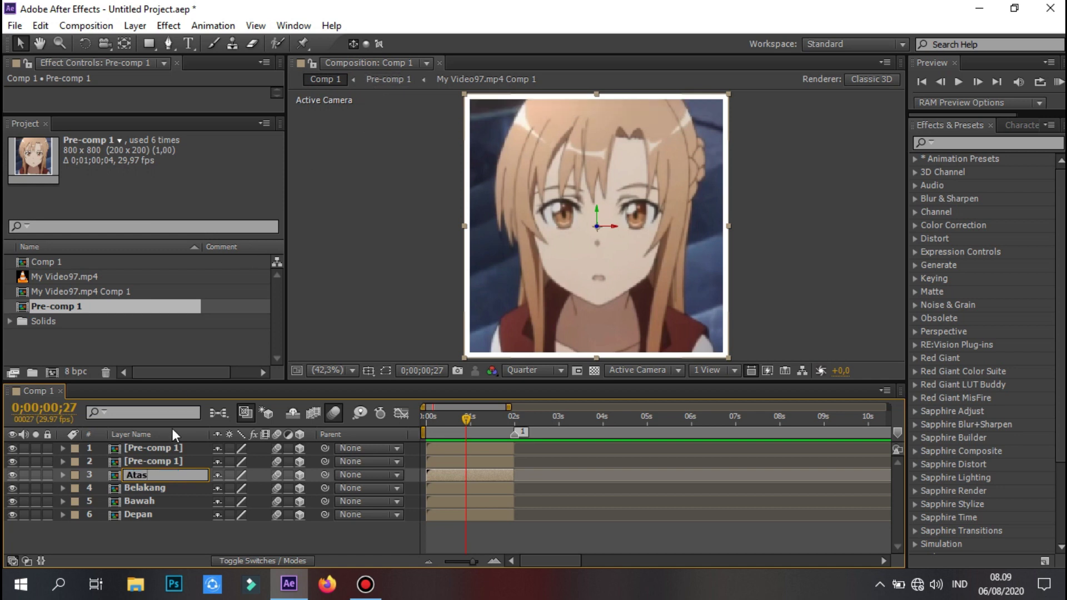
# Rename layer 2 to Kanan and the top layer to Kiri.
pyautogui.rightClick(167, 463)
pyautogui.click(355, 78)
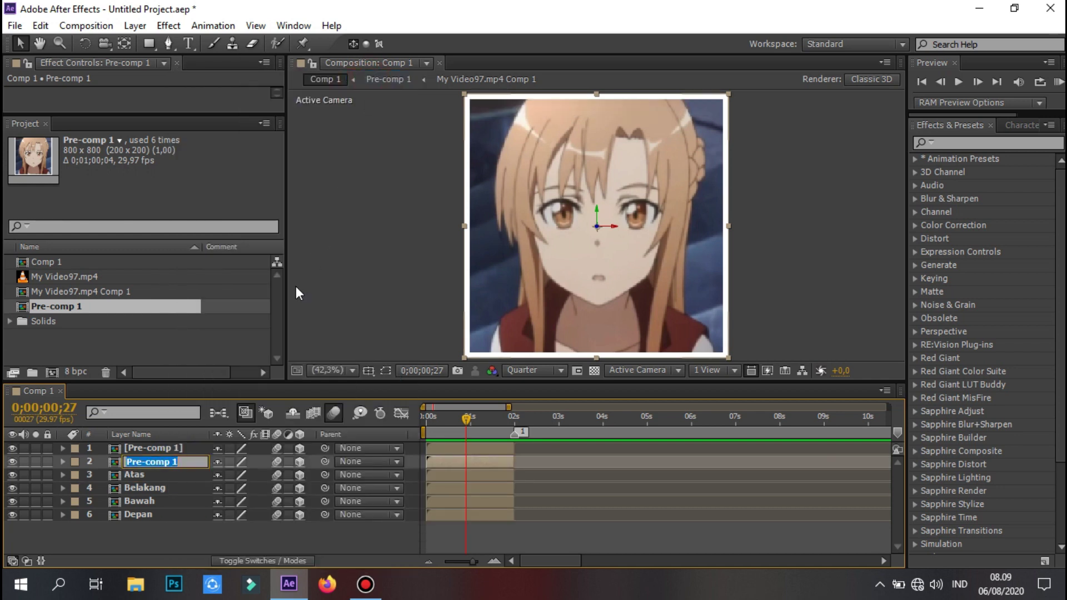
pyautogui.write('Kanan')
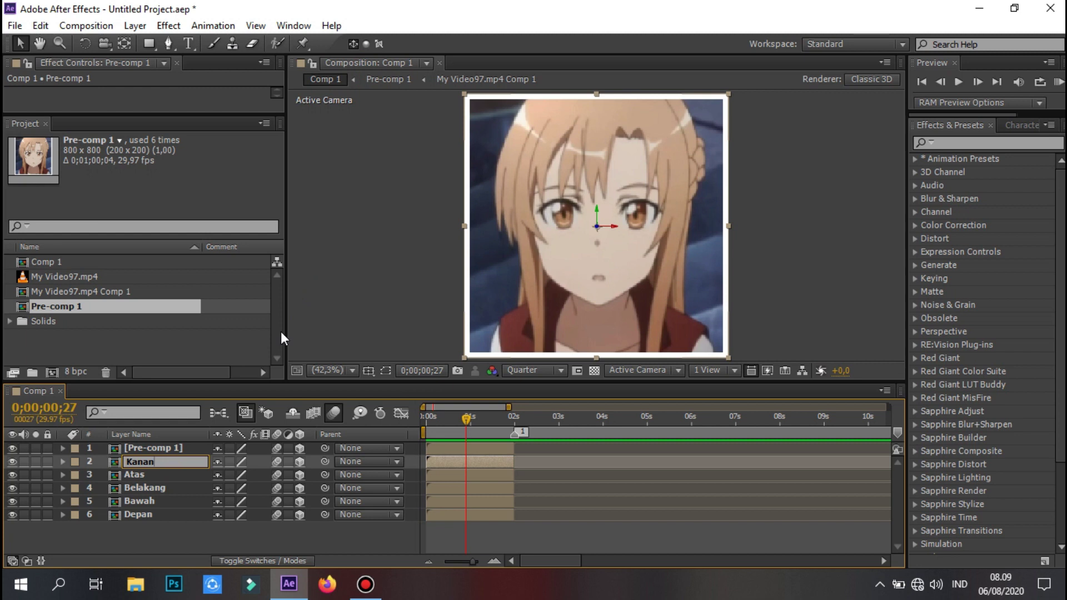
pyautogui.rightClick(175, 448)
pyautogui.click(364, 81)
pyautogui.write('Kiri')
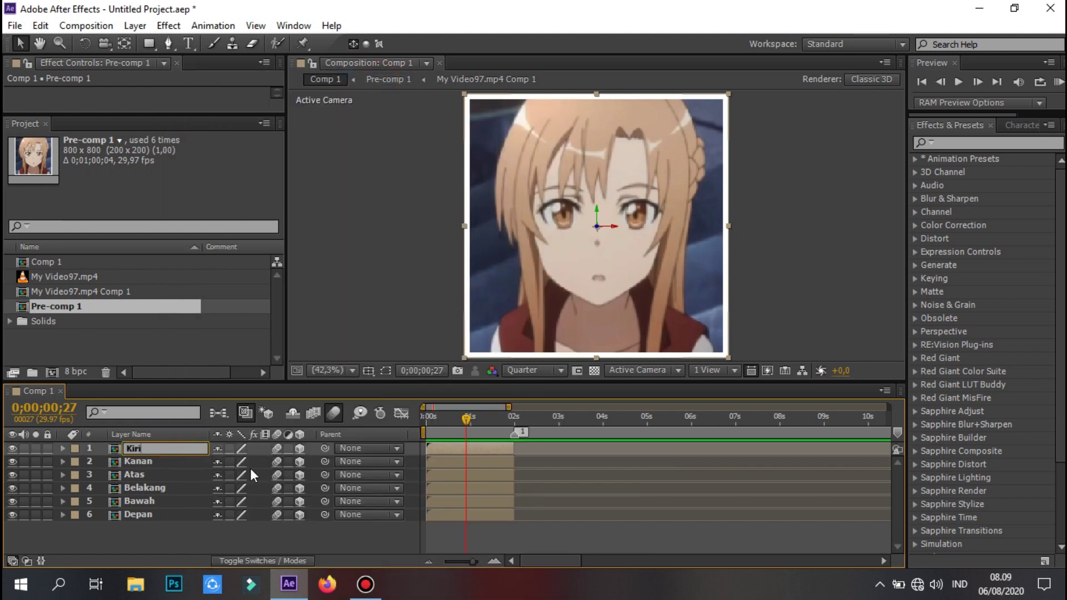
pyautogui.click(239, 488)
pyautogui.click(180, 514)
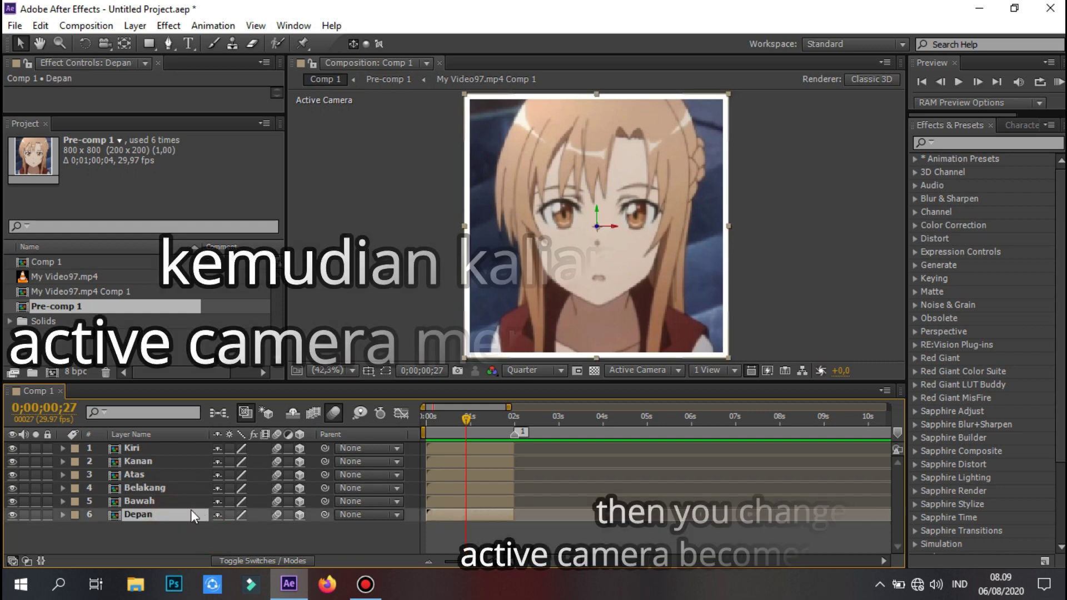
# Switch the viewer to Custom View 1 and select the Depan layer.
pyautogui.click(647, 372)
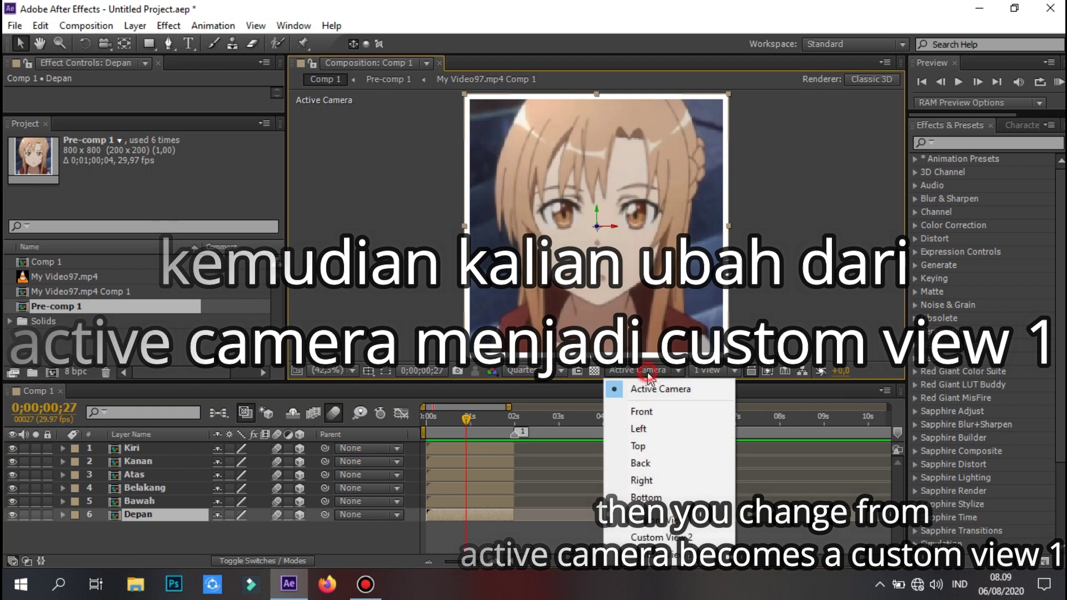
pyautogui.click(677, 522)
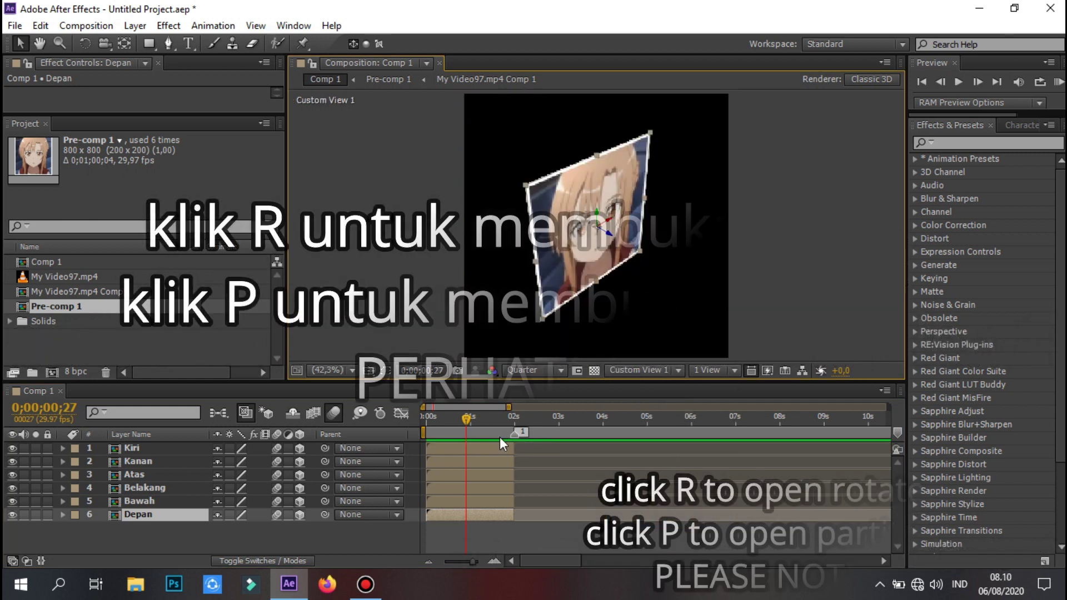
pyautogui.click(509, 526)
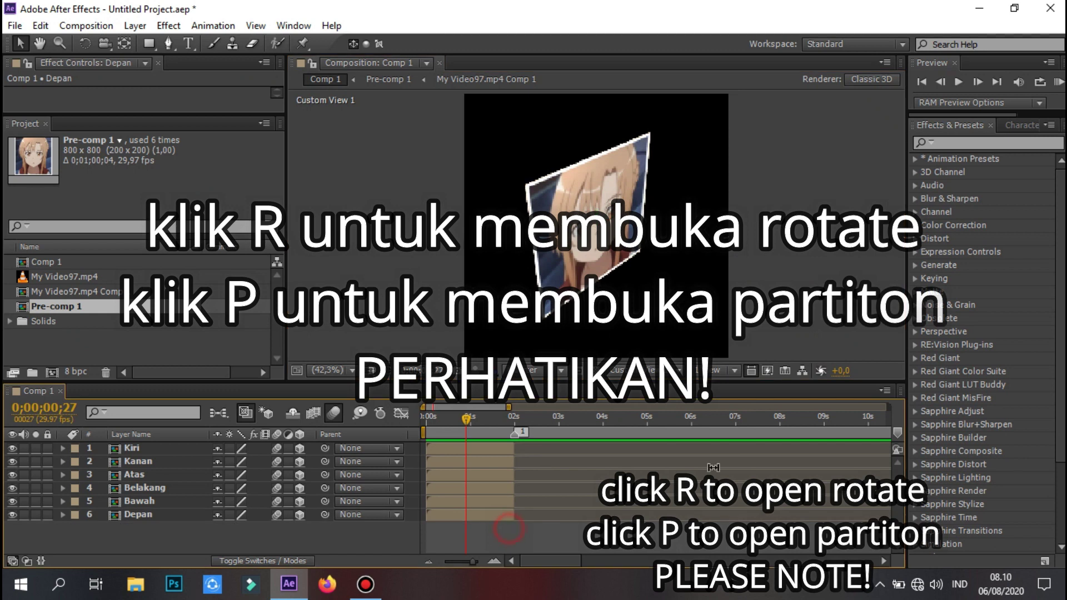
pyautogui.click(485, 518)
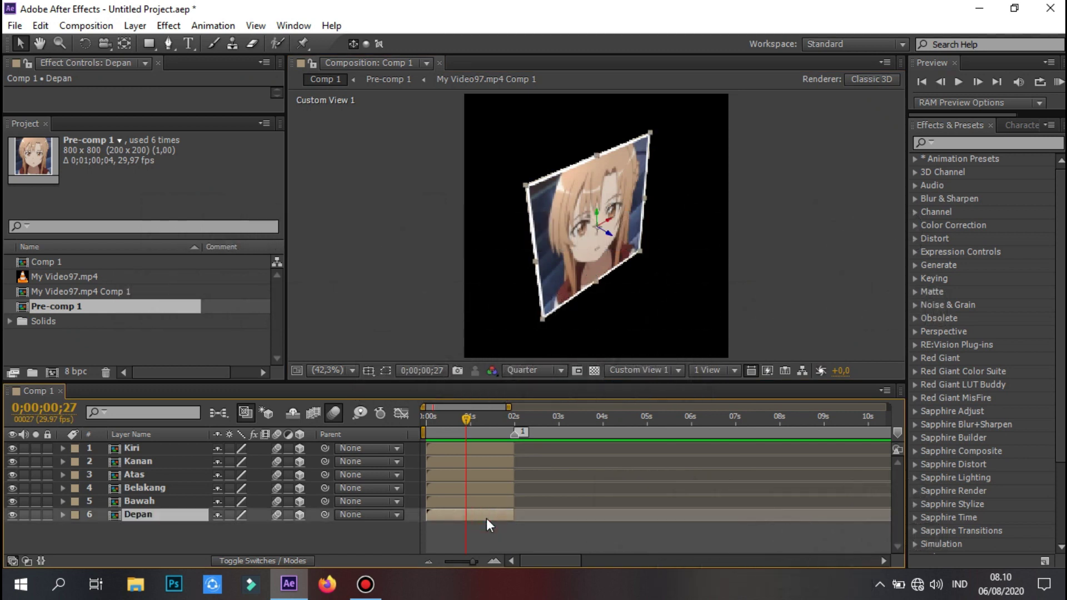
# Set Depan's Z position to -400, giving Position 400, 400, -400.
pyautogui.press('p')
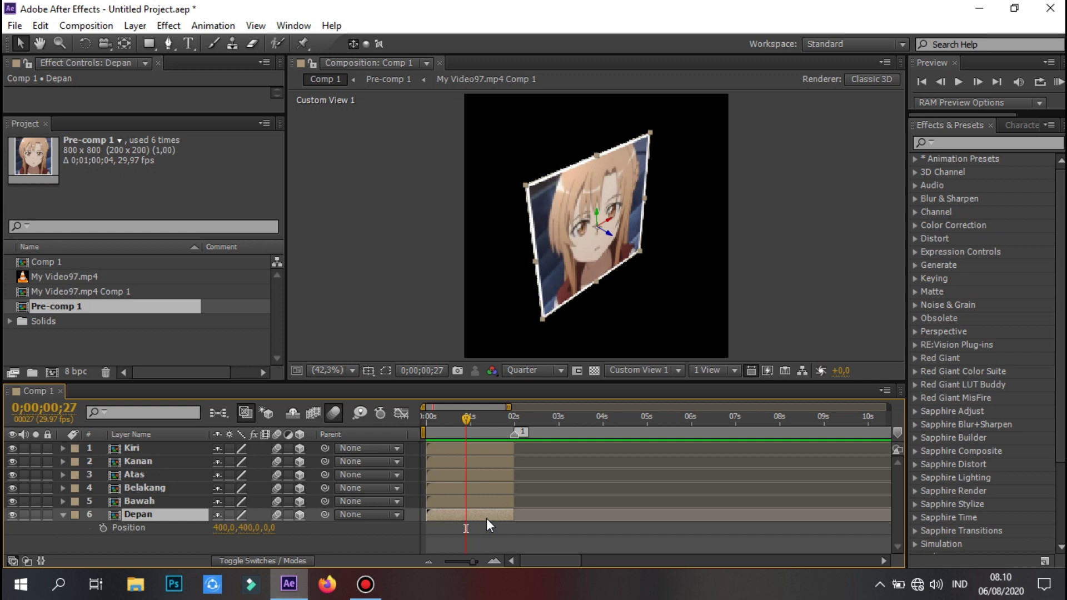
pyautogui.click(267, 531)
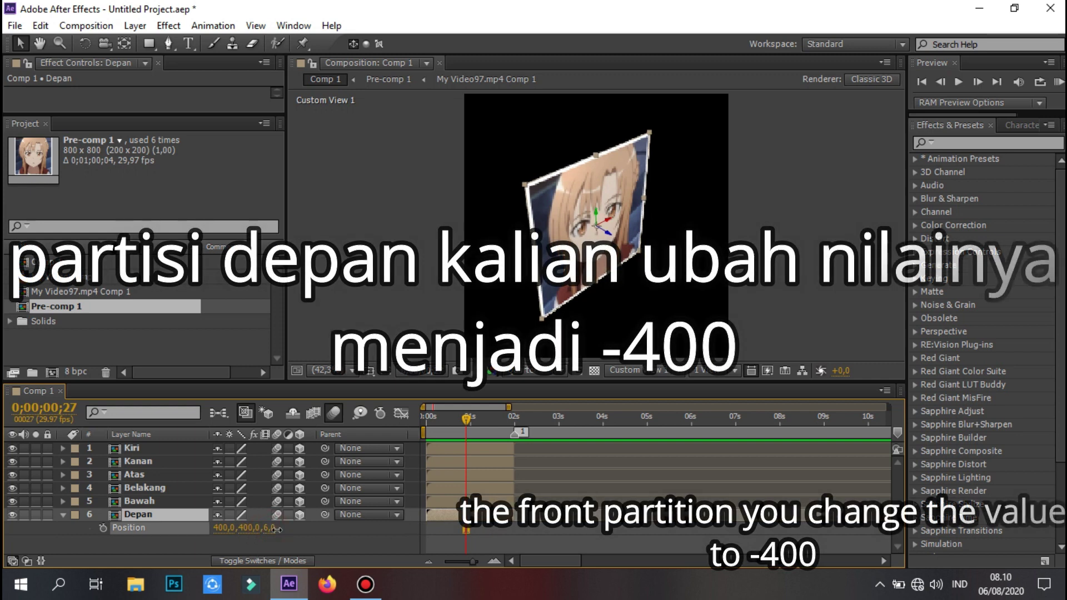
pyautogui.moveTo(267, 531); pyautogui.dragTo(273, 528)
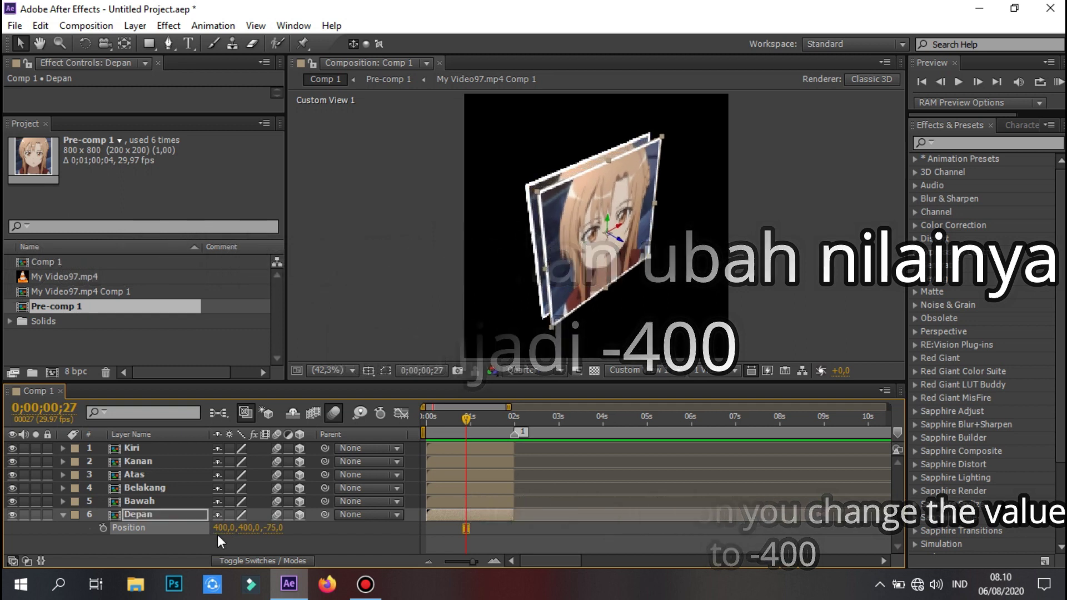
pyautogui.click(273, 528)
pyautogui.write('-')
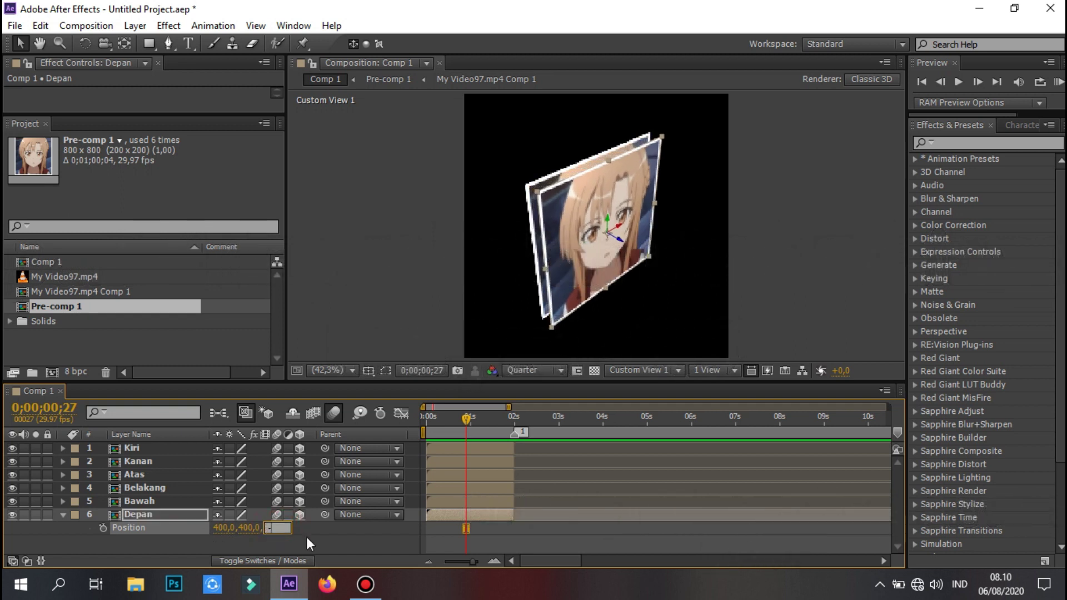
pyautogui.write('400')
pyautogui.moveTo(289, 530); pyautogui.dragTo(265, 531)
pyautogui.click(322, 532)
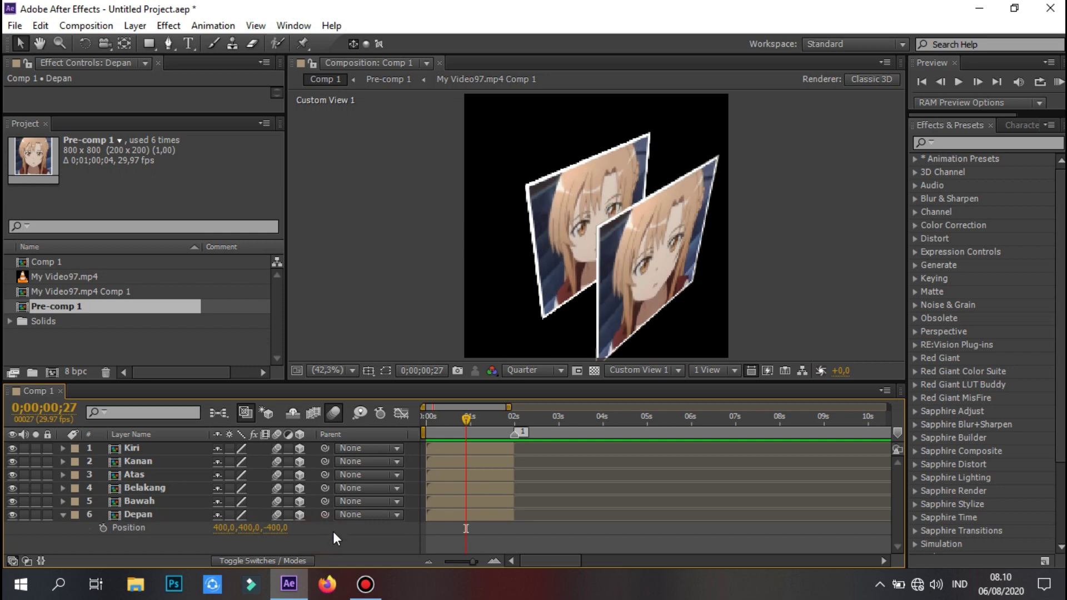
pyautogui.click(167, 502)
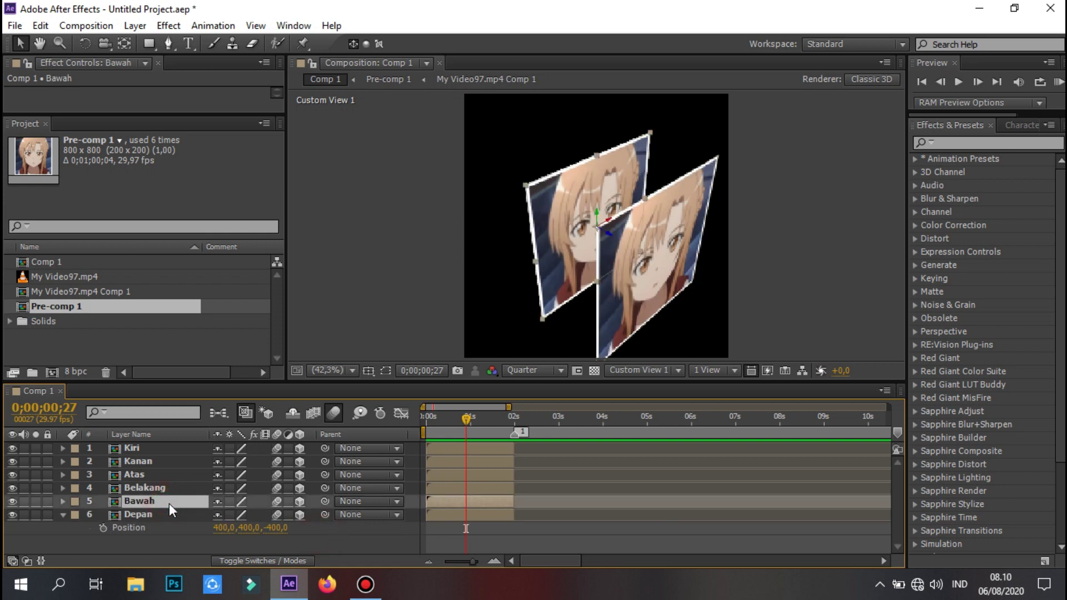
# Set the Bawah layer's X Rotation to 90°.
pyautogui.press('r')
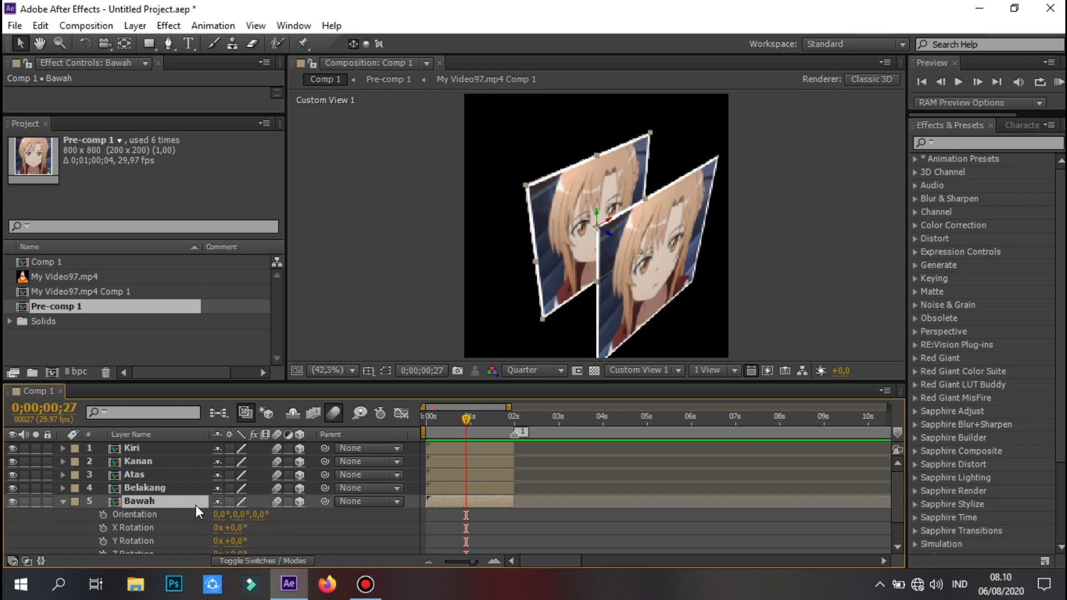
pyautogui.scroll(-2, 198, 504)
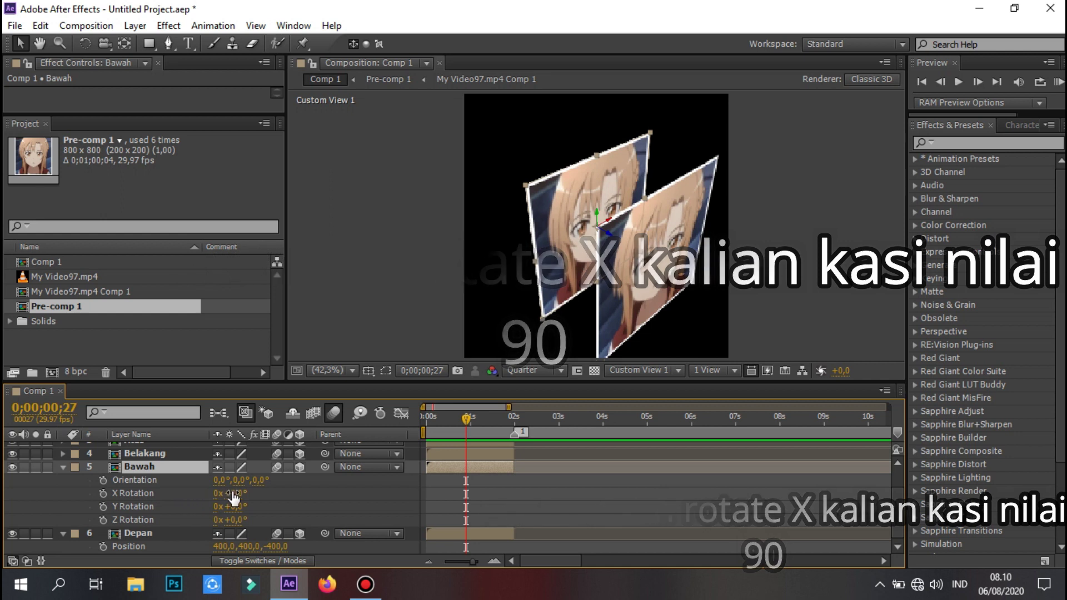
pyautogui.click(234, 493)
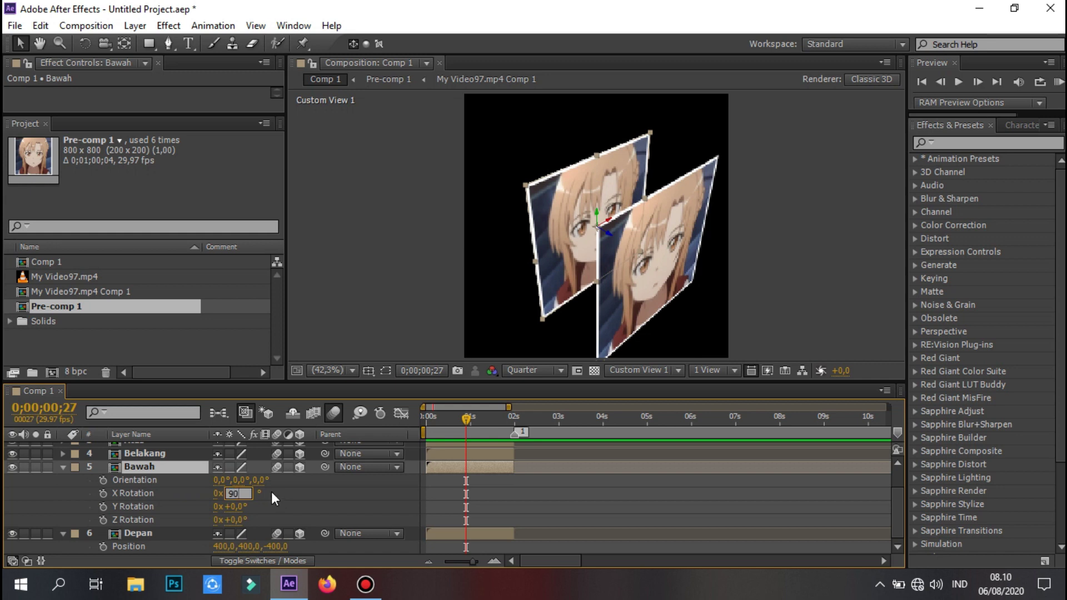
pyautogui.doubleClick(237, 494)
pyautogui.click(261, 492)
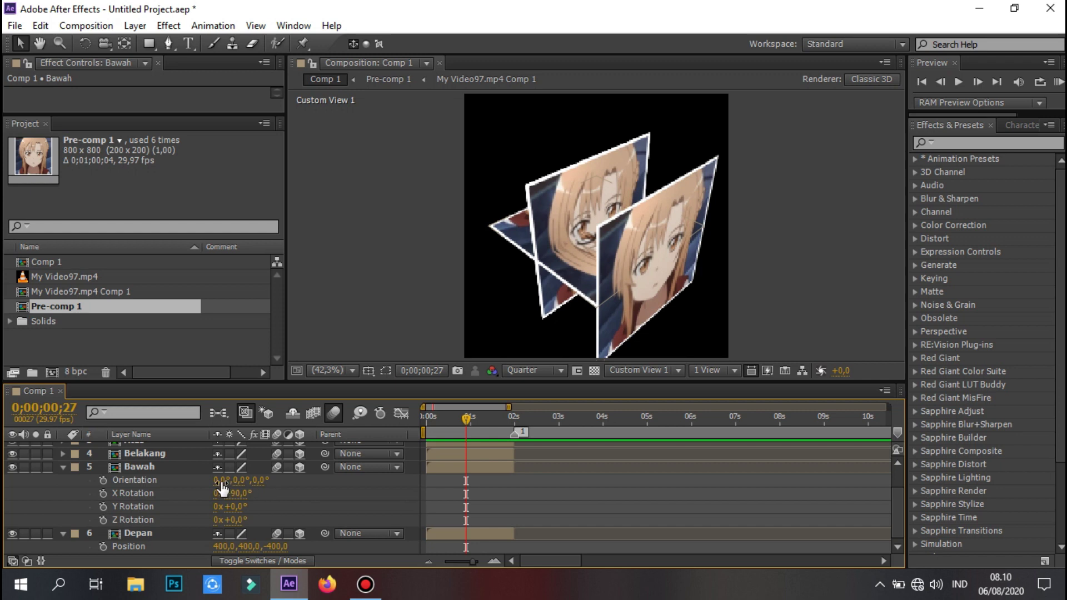
# Move Bawah down to Position Y 800 so it sits at 400,800,0.
pyautogui.click(165, 468)
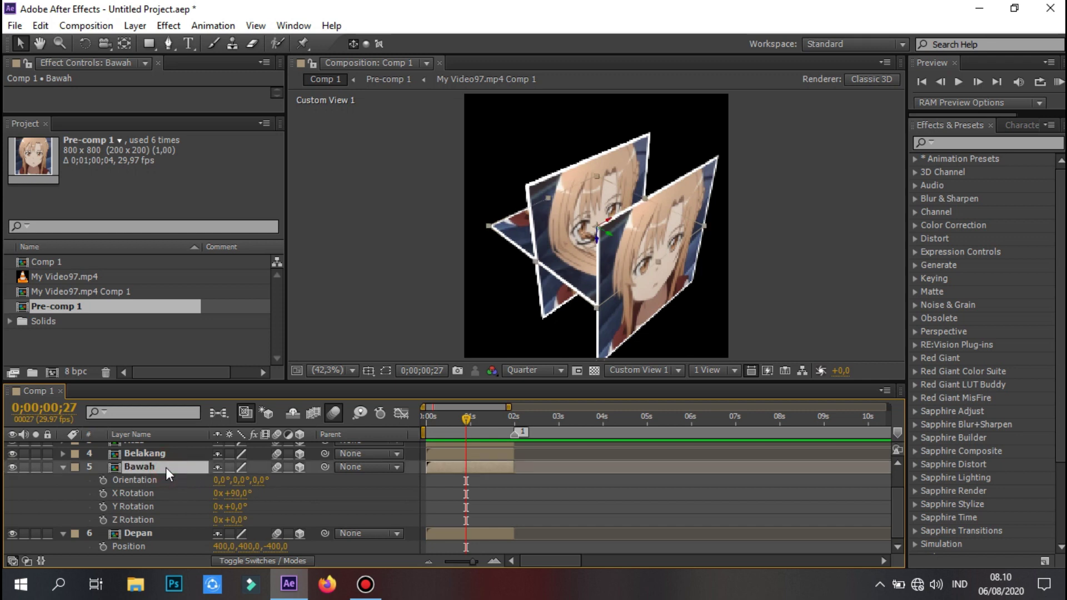
pyautogui.press('p')
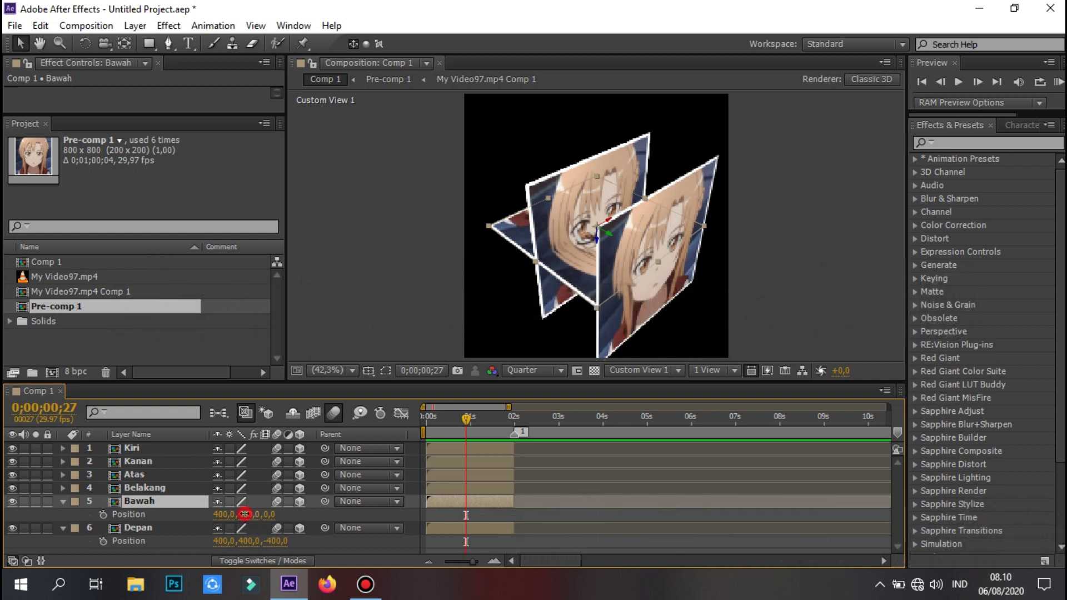
pyautogui.moveTo(250, 515); pyautogui.dragTo(247, 525)
pyautogui.click(252, 517)
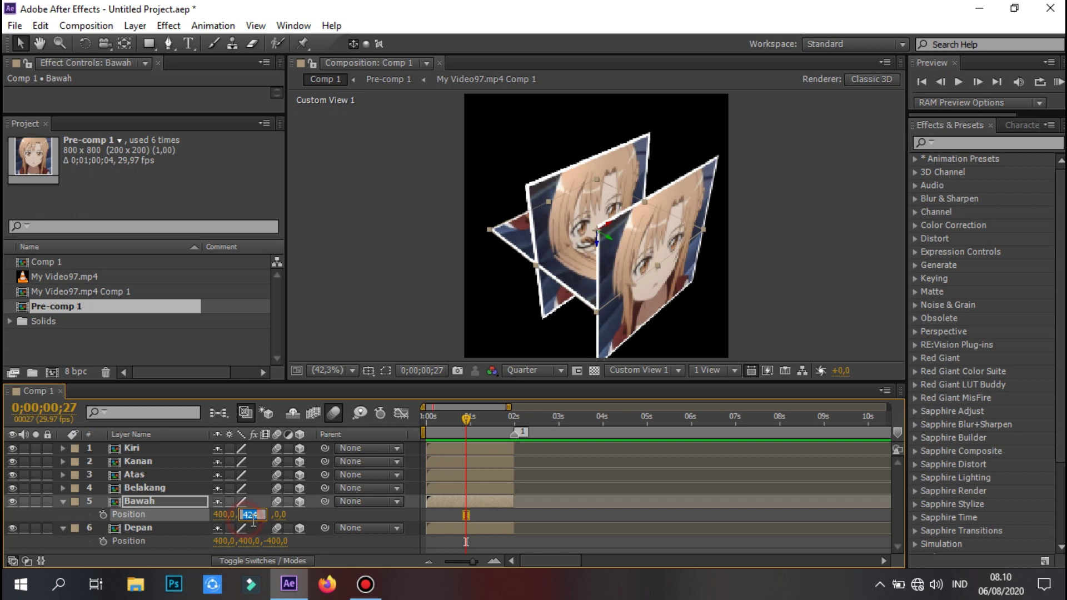
pyautogui.write('800')
pyautogui.press('Return')
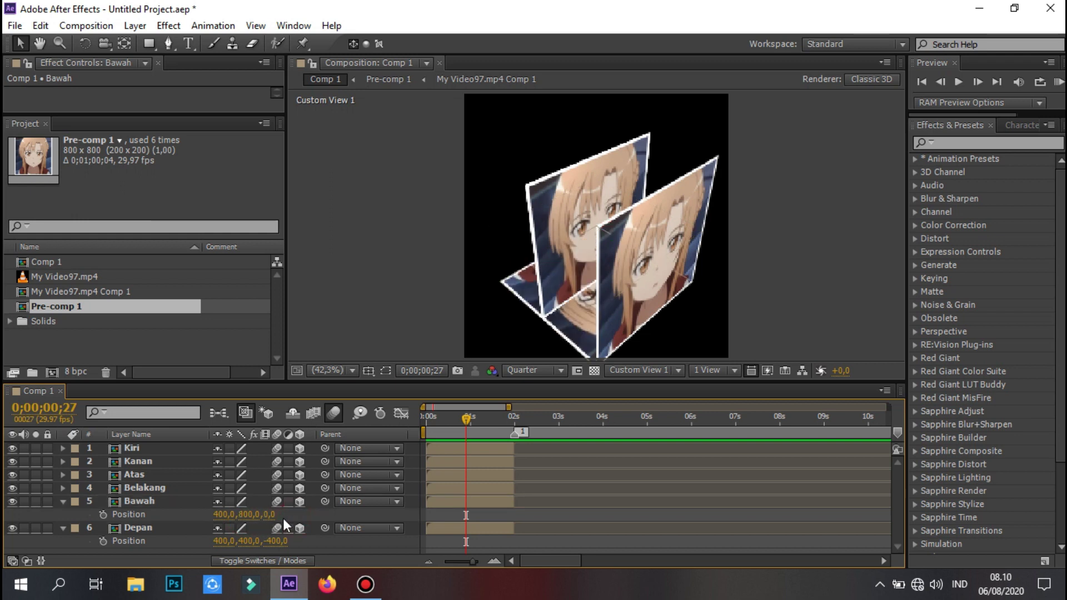
# Push the Belakang layer back to Position Z 400, giving 400,400,400.
pyautogui.click(155, 488)
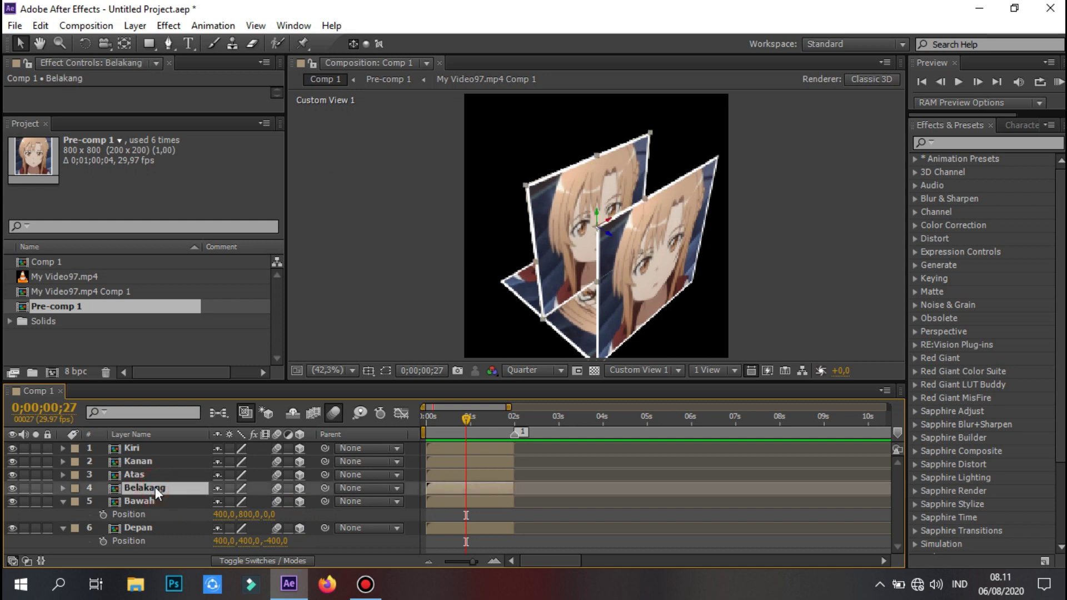
pyautogui.press('p')
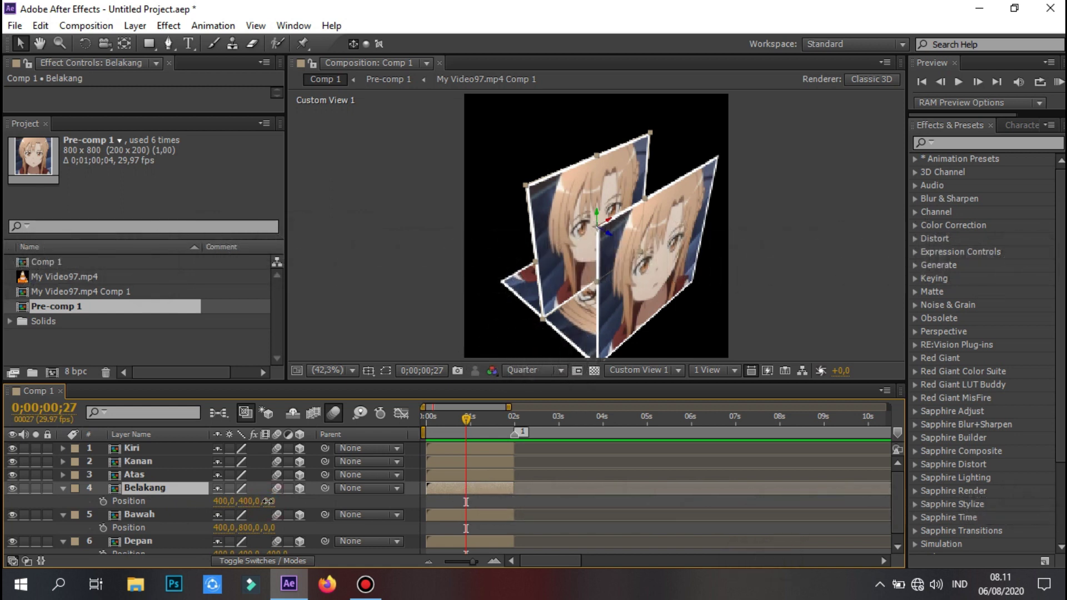
pyautogui.moveTo(267, 502); pyautogui.dragTo(277, 517)
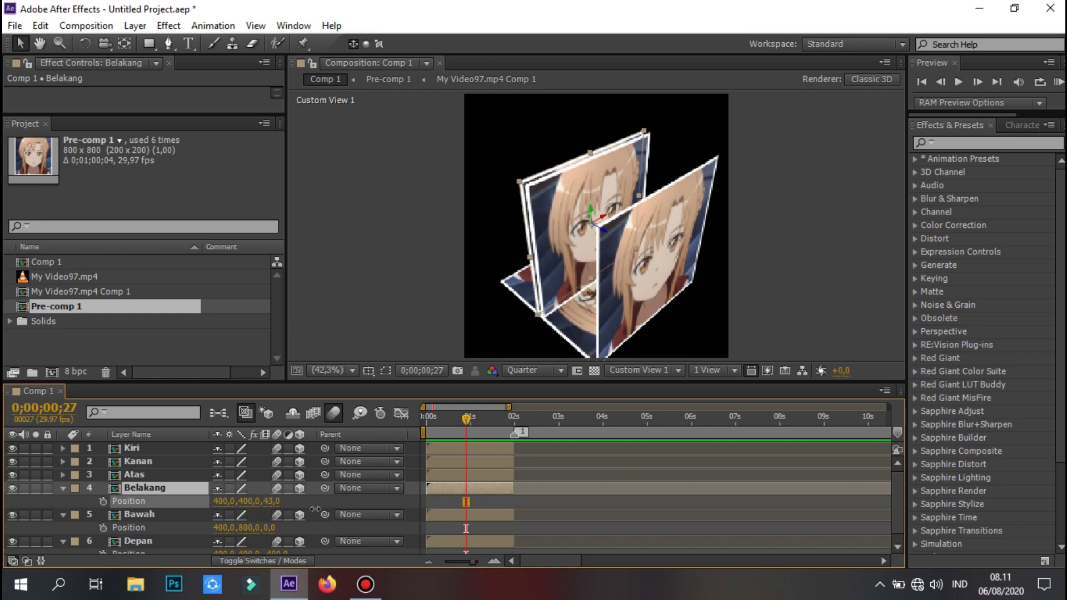
pyautogui.click(273, 501)
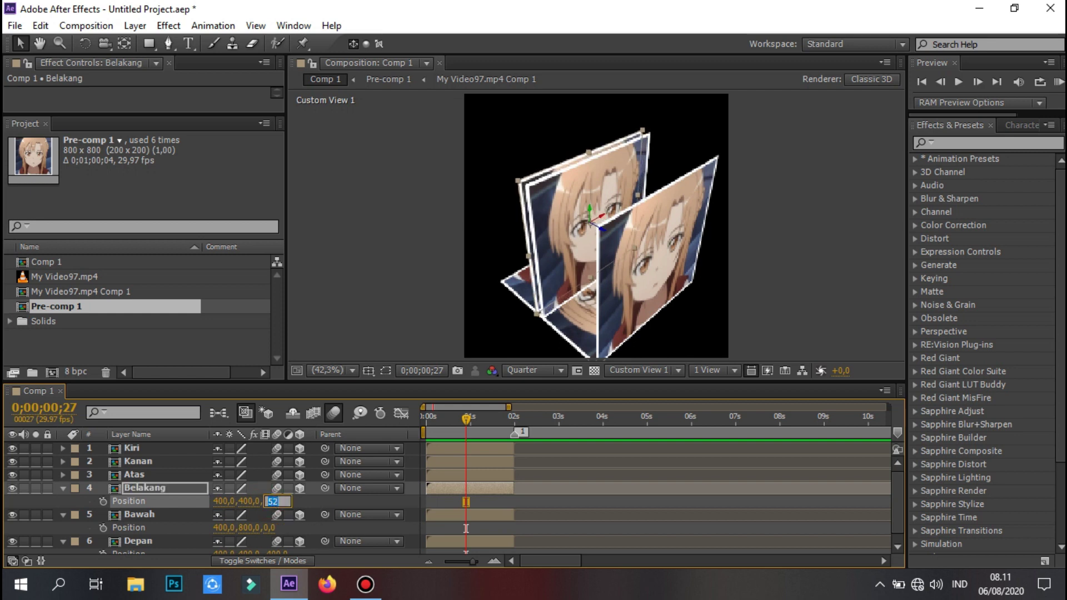
pyautogui.write('00')
pyautogui.press('Return')
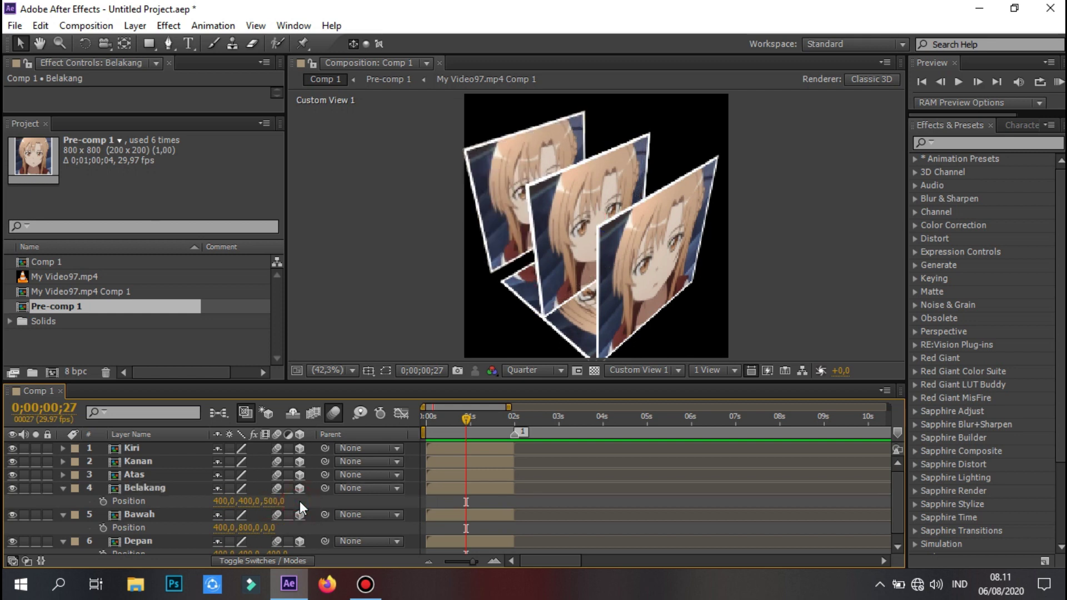
pyautogui.click(272, 501)
pyautogui.write('400')
pyautogui.click(310, 497)
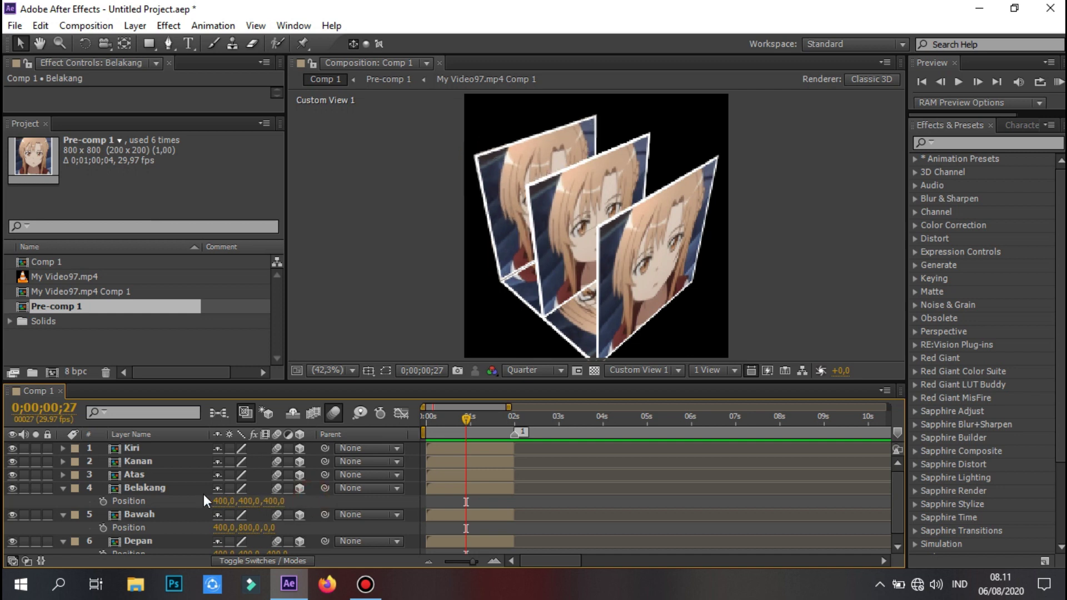
pyautogui.click(172, 477)
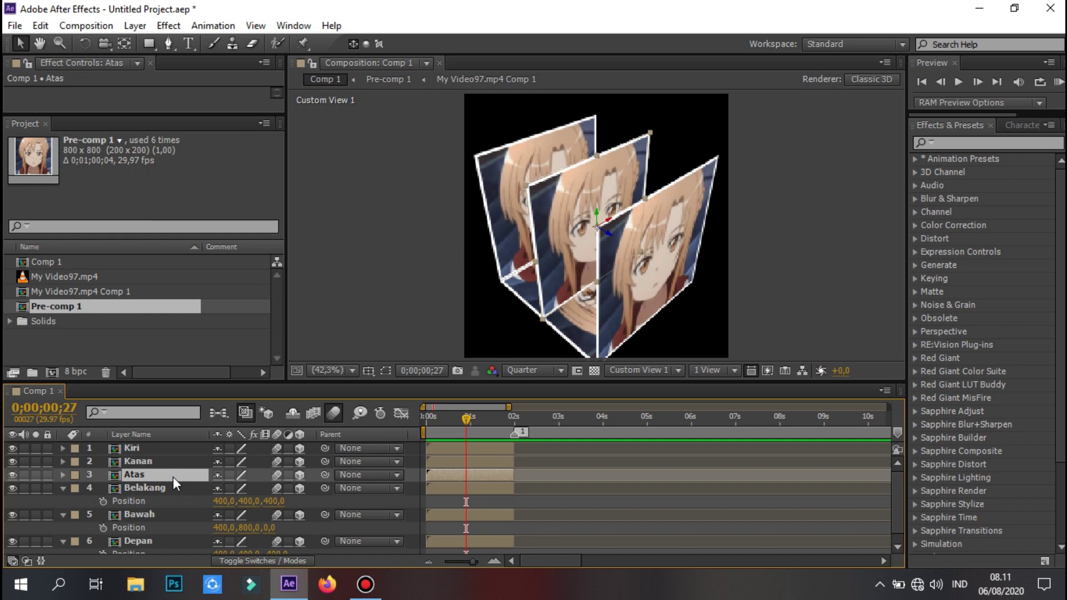
# Tilt the Atas layer to an X Rotation of -90°.
pyautogui.press('r')
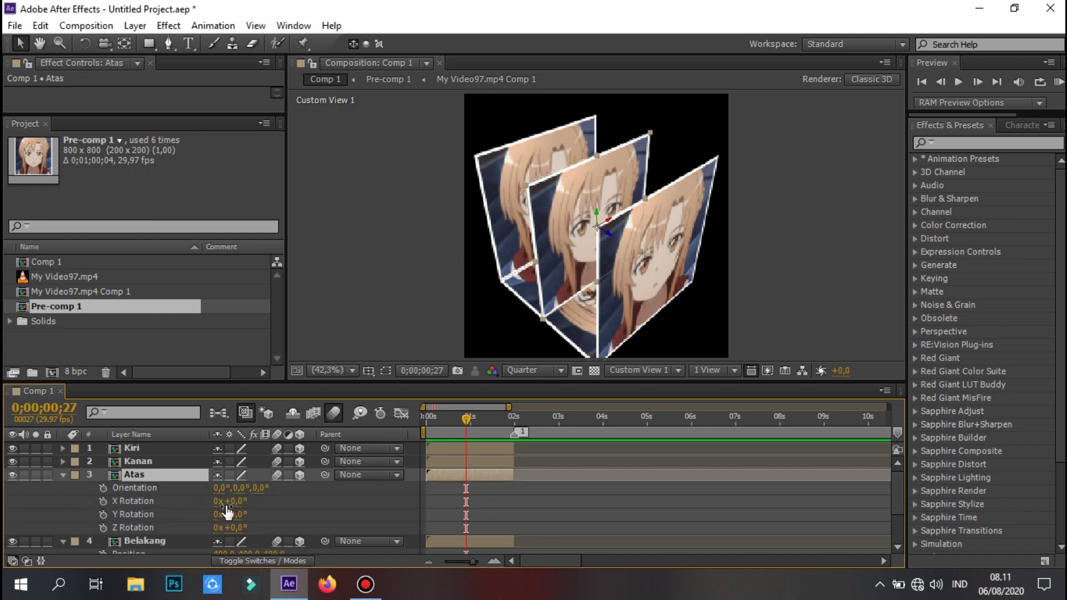
pyautogui.moveTo(241, 502); pyautogui.dragTo(243, 504)
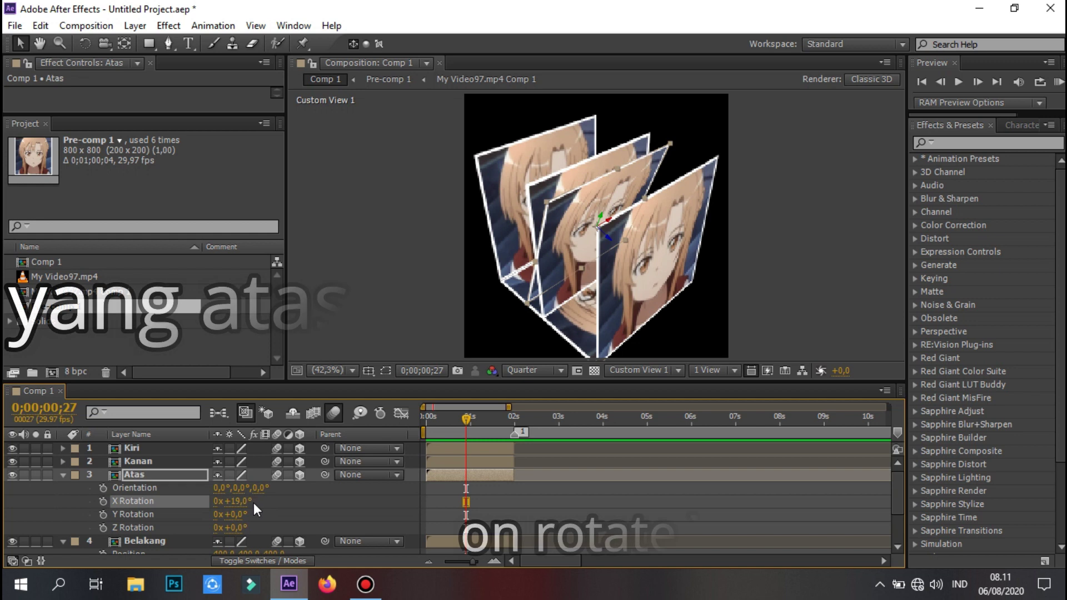
pyautogui.moveTo(244, 505); pyautogui.dragTo(221, 504)
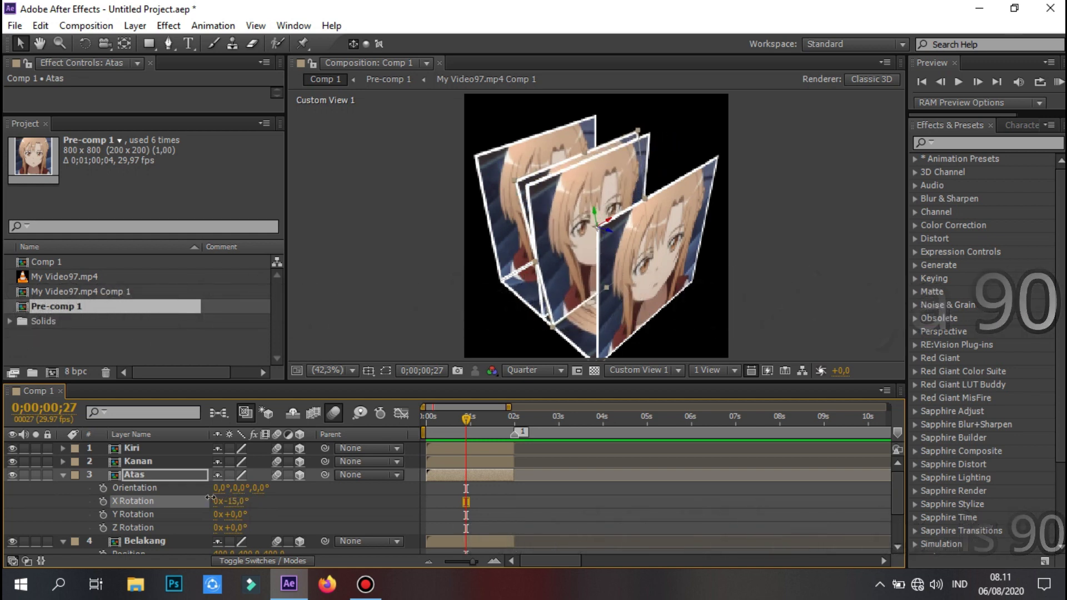
pyautogui.click(231, 501)
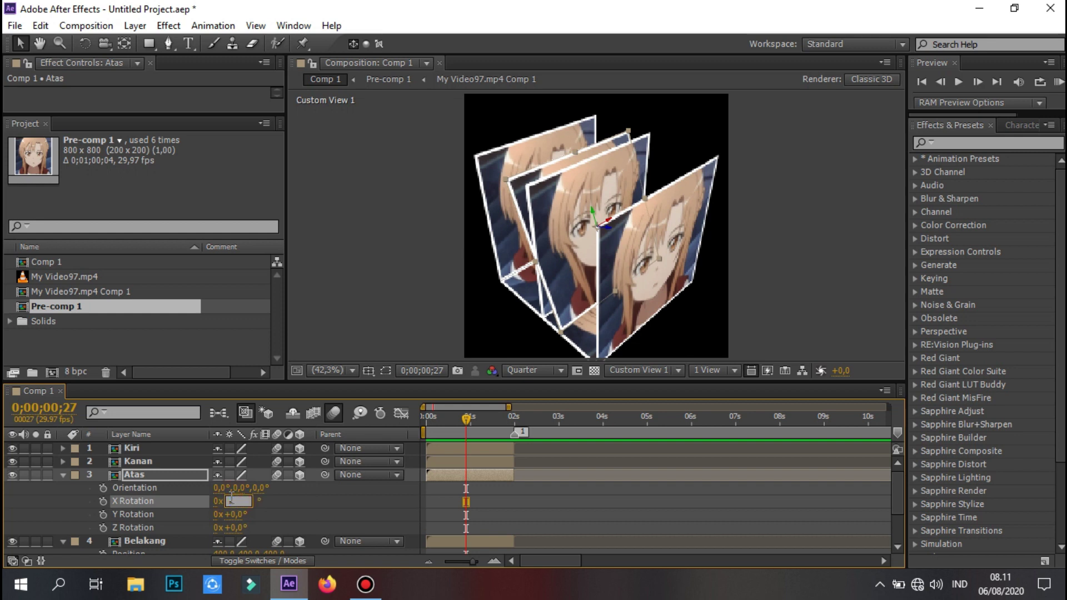
pyautogui.write('-90')
pyautogui.click(272, 503)
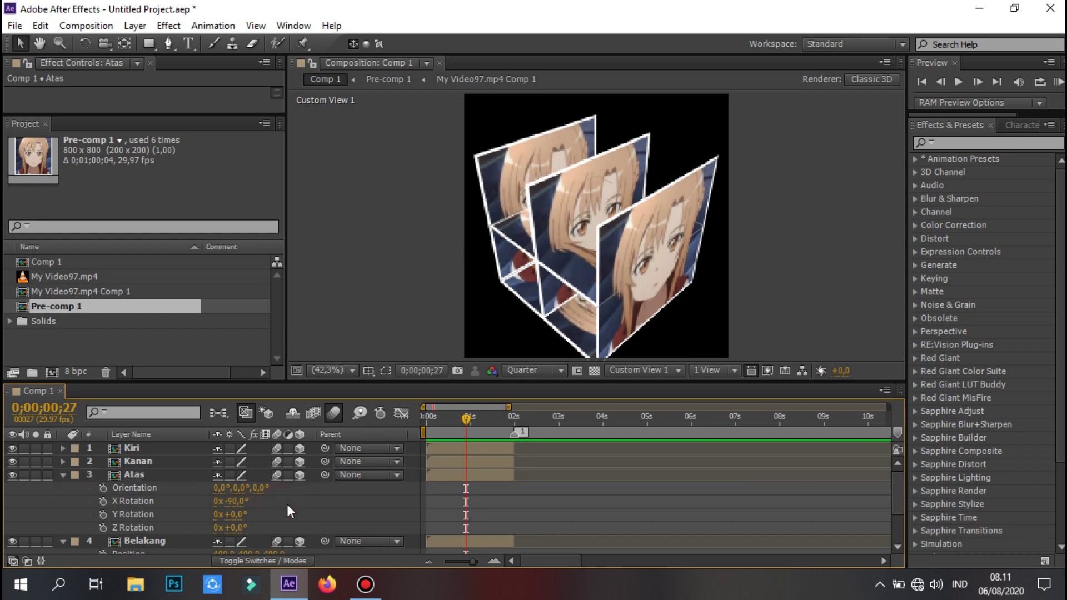
# Move Atas to Position Y 0, placing it at 400,0,0 on top of the cube.
pyautogui.click(153, 476)
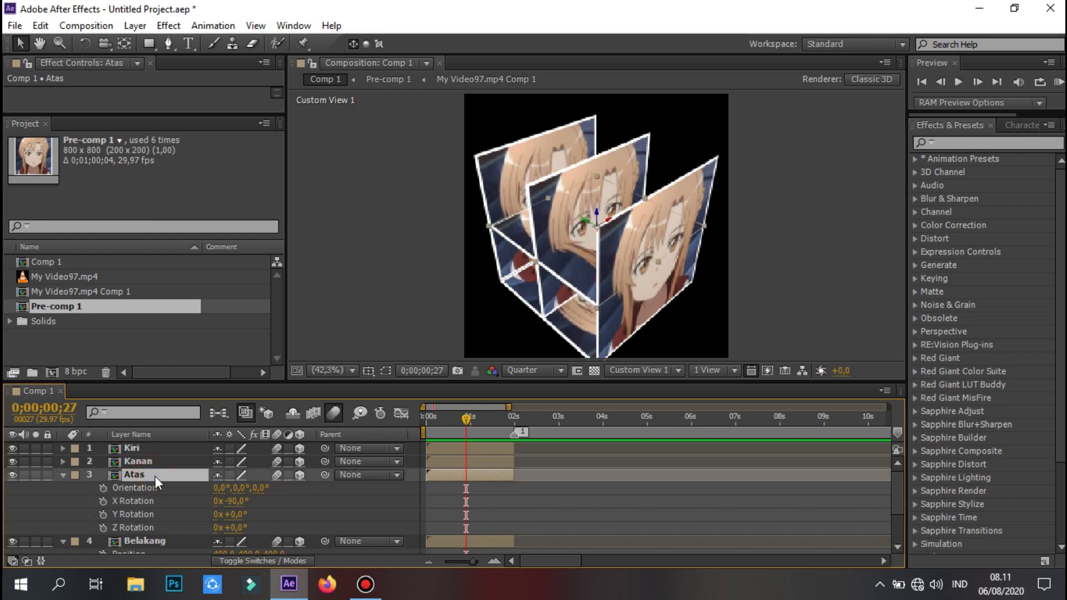
pyautogui.press('p')
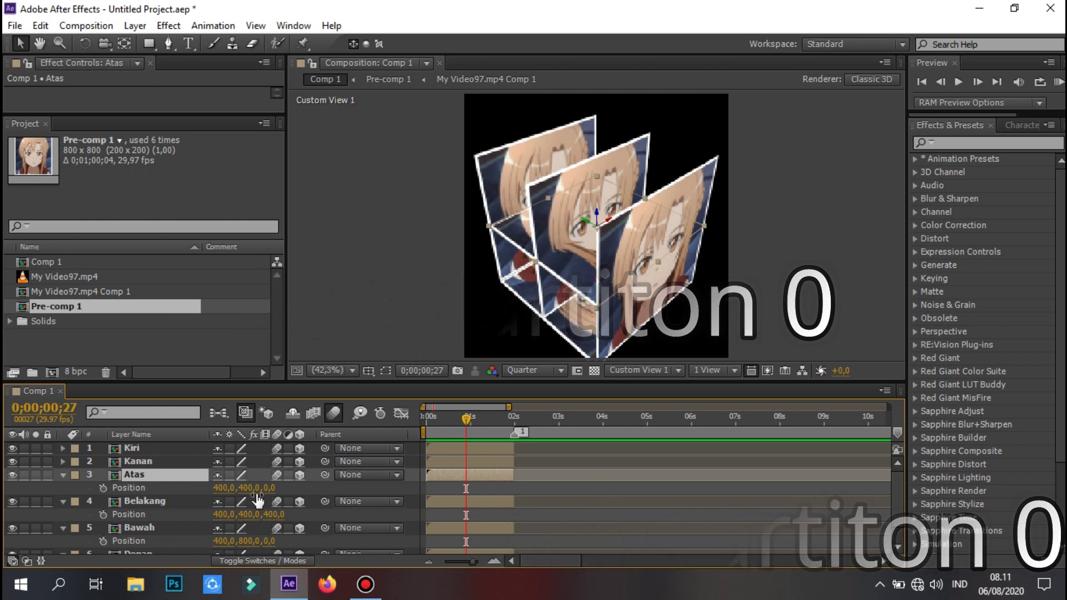
pyautogui.moveTo(249, 488)
pyautogui.mouseDown()
pyautogui.moveTo(260, 487)
pyautogui.moveTo(244, 492)
pyautogui.mouseUp()
pyautogui.write('0')
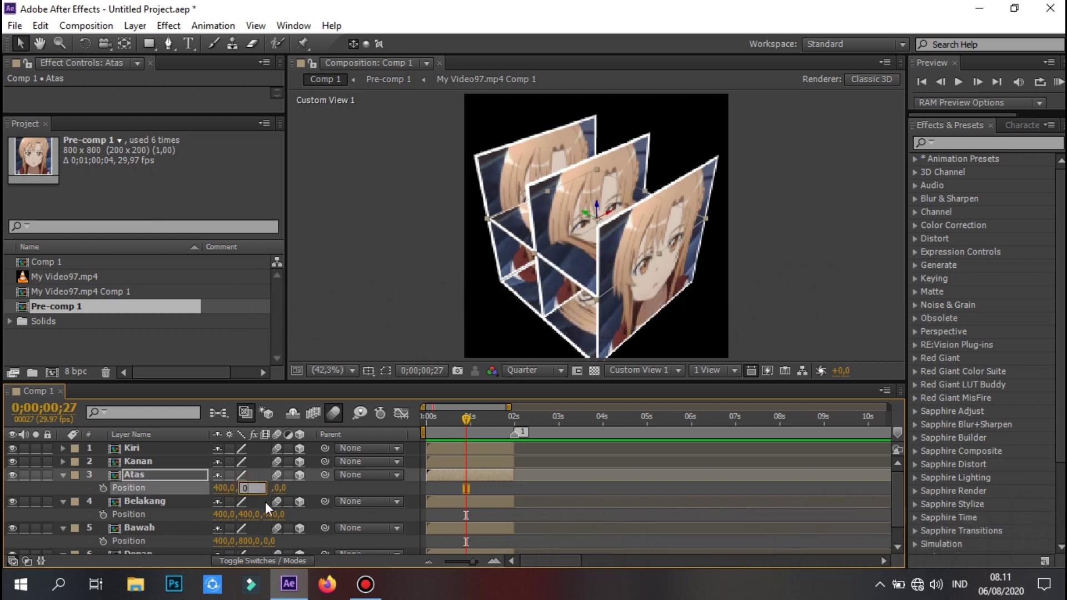
pyautogui.press('Return')
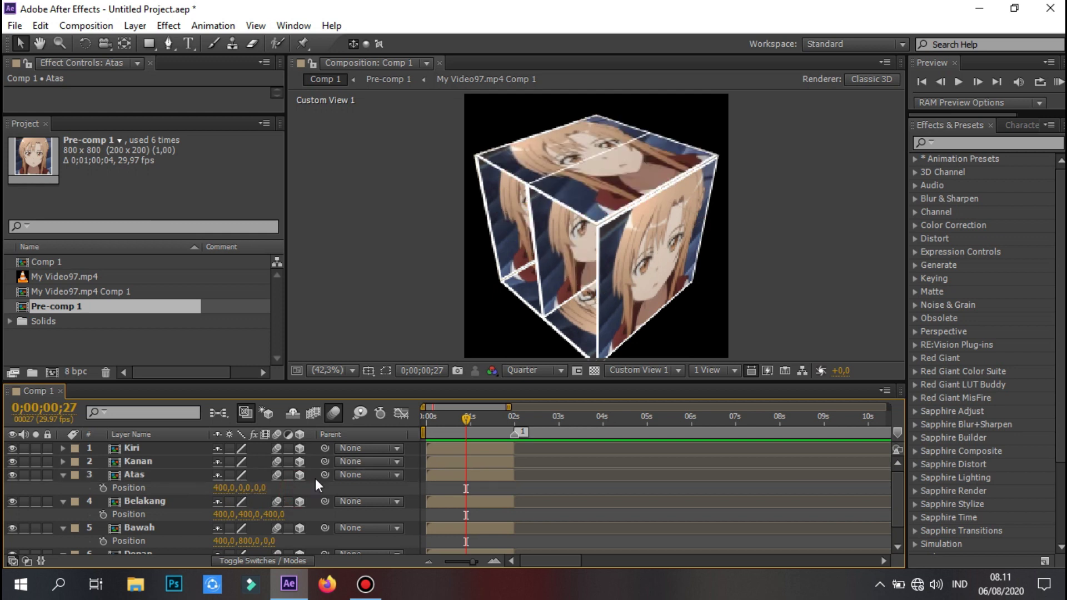
pyautogui.click(156, 463)
pyautogui.press('r')
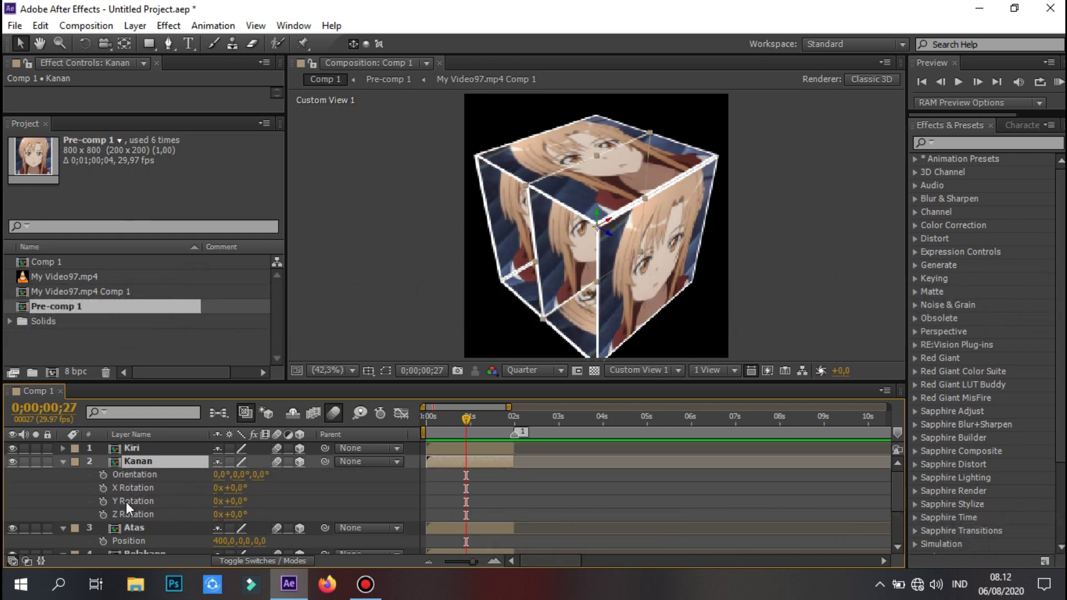
# Give Kanan a Y Rotation of -90° and move it to Position X 800 (800,400,0).
pyautogui.click(233, 500)
pyautogui.click(281, 500)
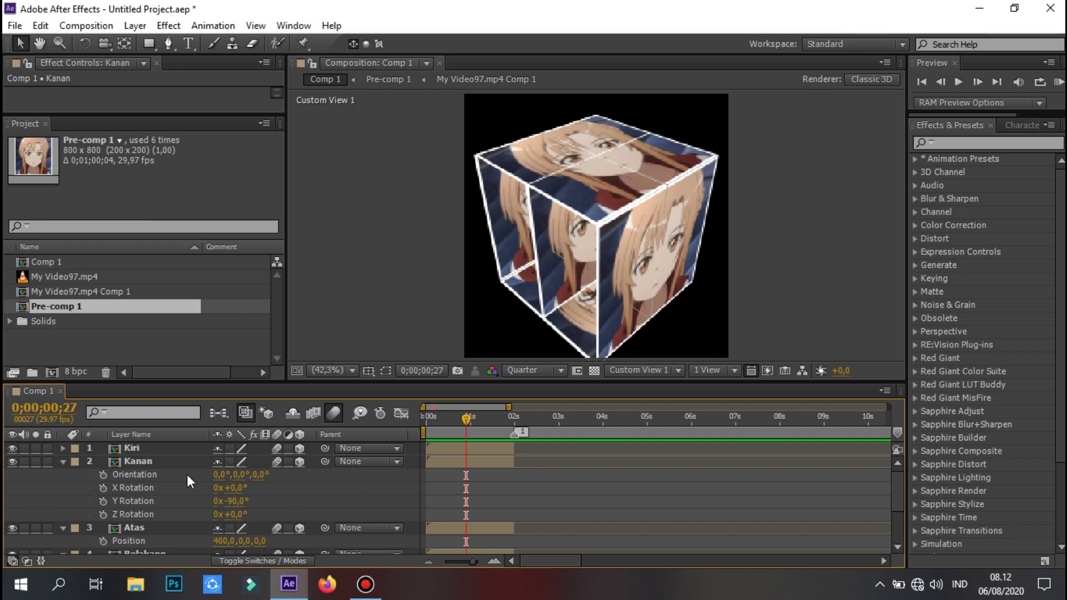
pyautogui.click(161, 461)
pyautogui.press('p')
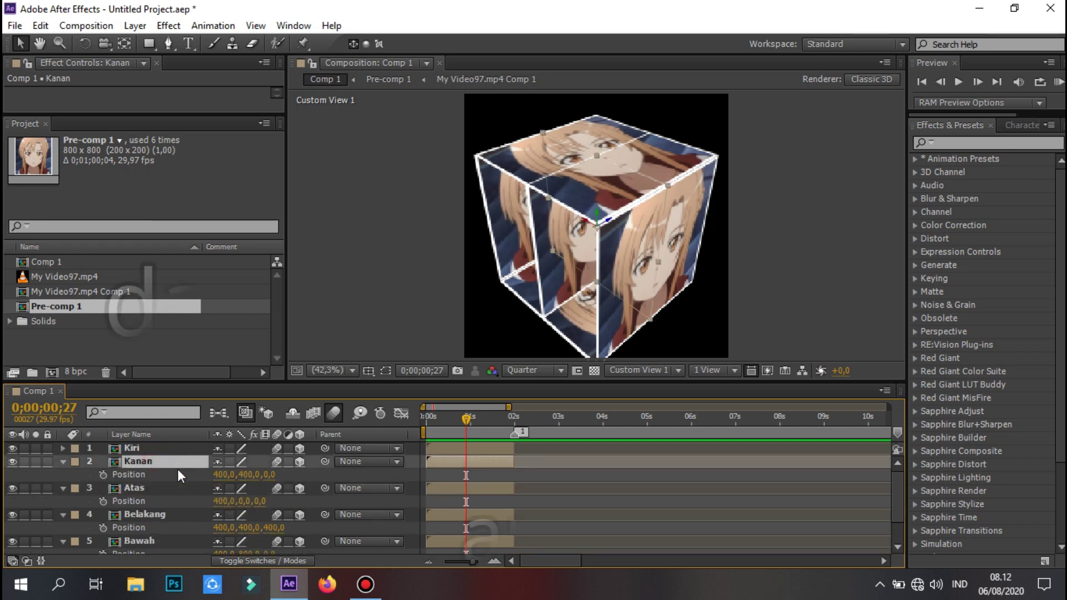
pyautogui.click(246, 475)
pyautogui.moveTo(246, 475); pyautogui.dragTo(293, 476)
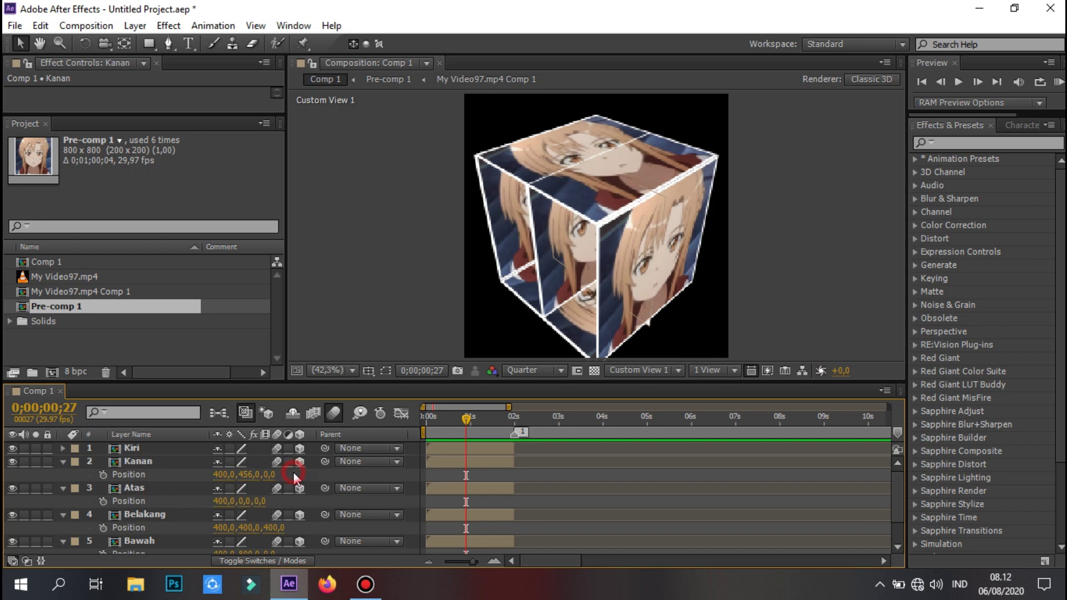
pyautogui.moveTo(224, 476); pyautogui.dragTo(239, 475)
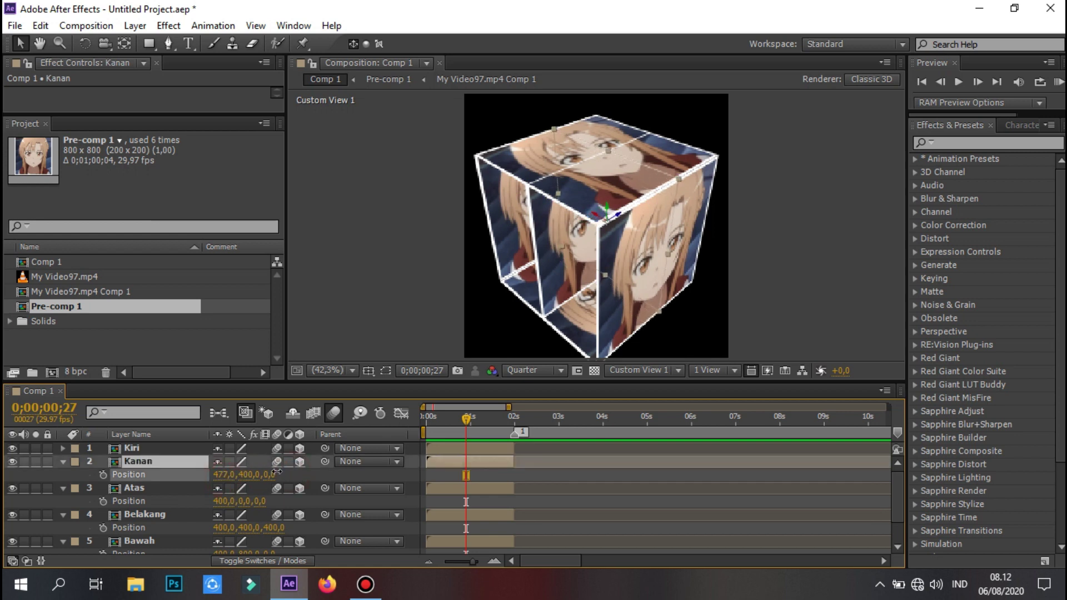
pyautogui.click(229, 476)
pyautogui.write('8')
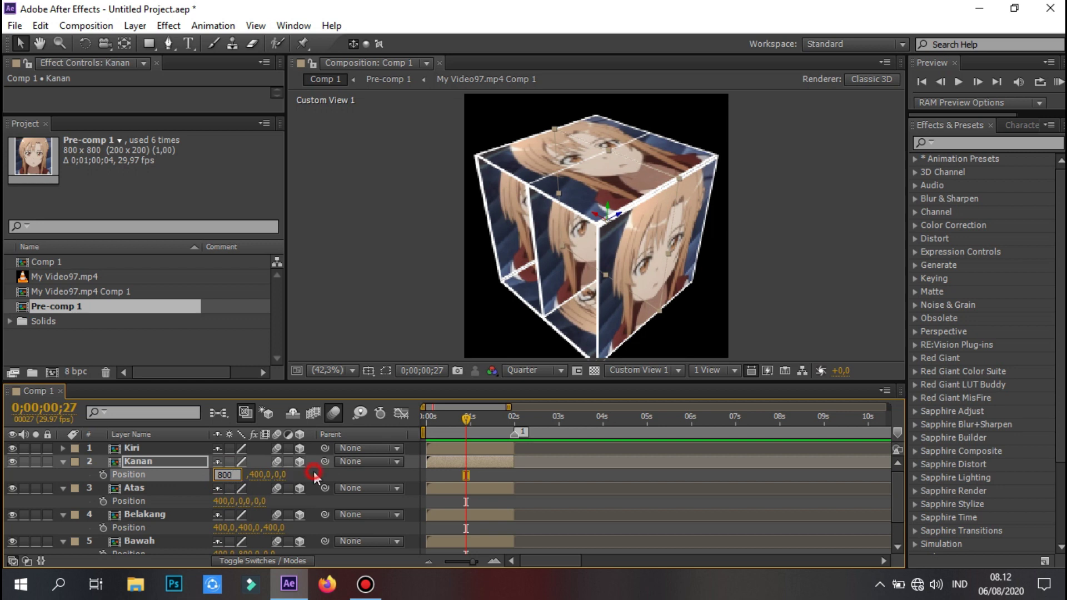
pyautogui.click(314, 473)
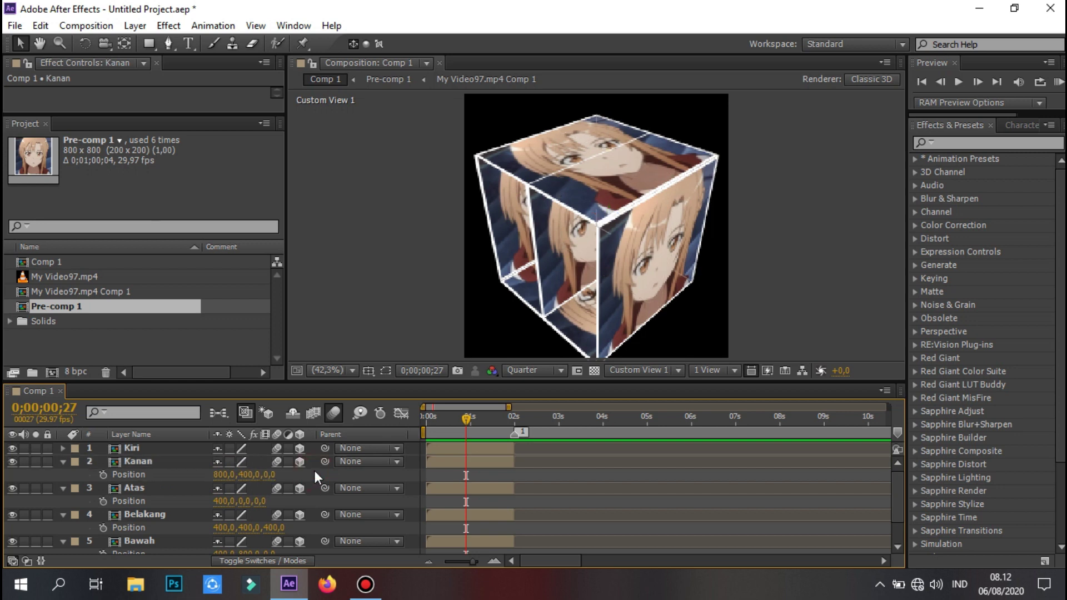
pyautogui.click(134, 449)
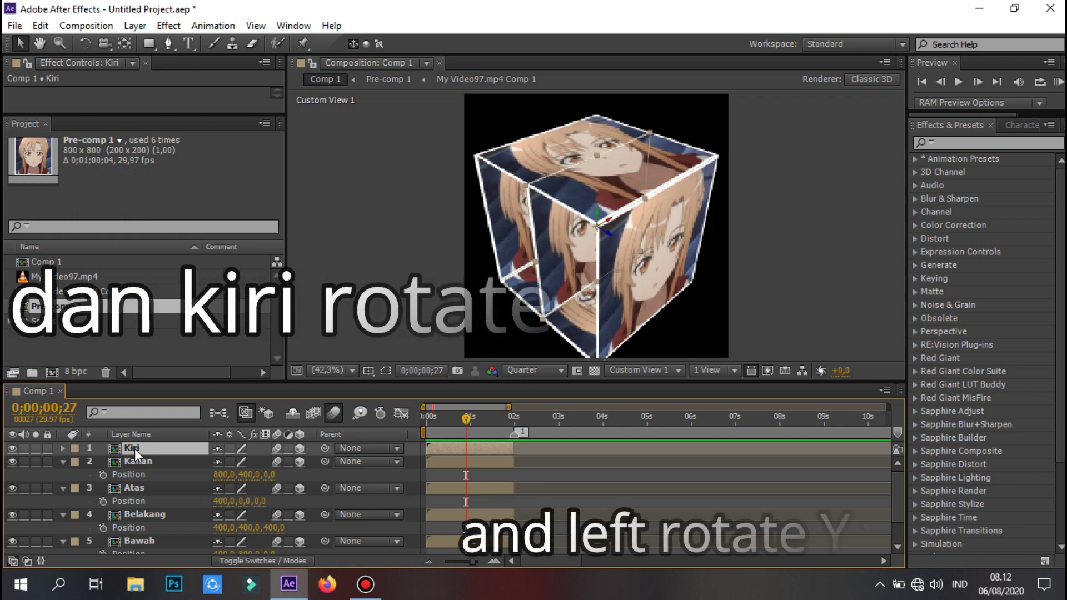
# Set the Kiri layer's Y Rotation to 90°.
pyautogui.press('r')
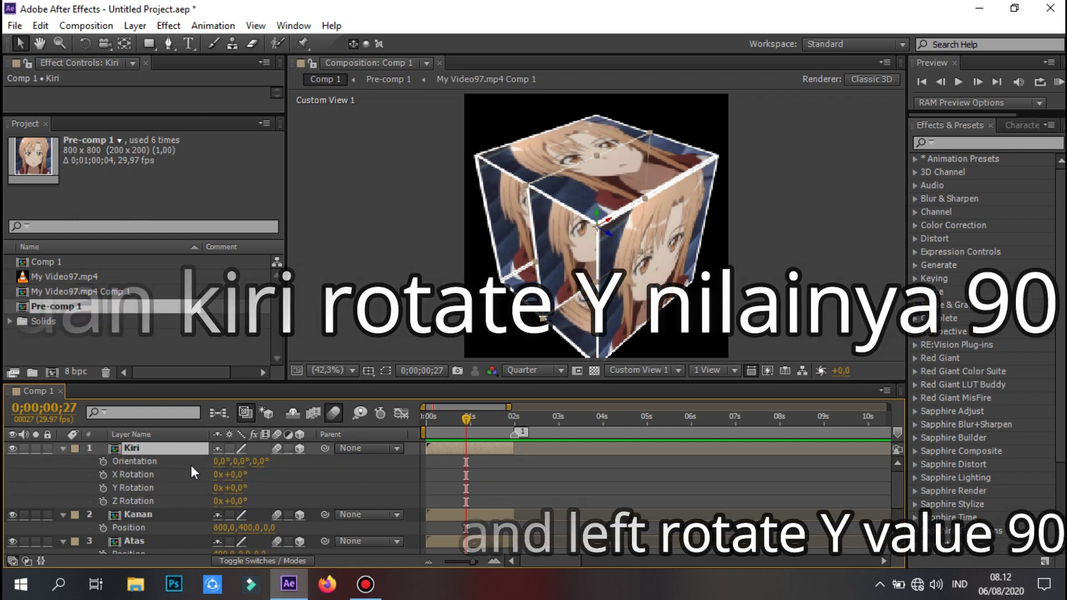
pyautogui.click(238, 489)
pyautogui.write('90')
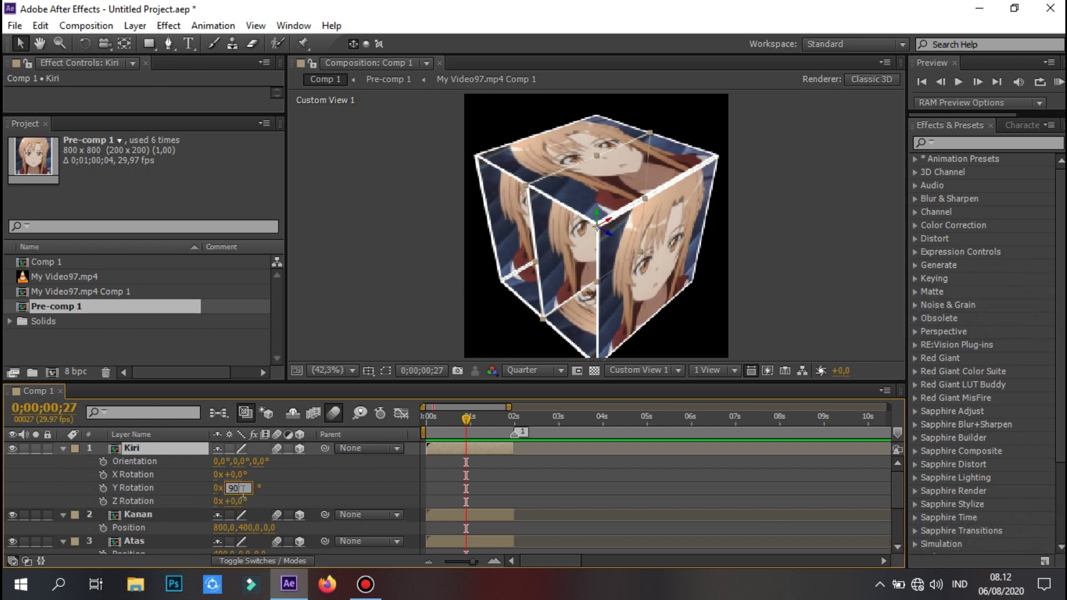
pyautogui.click(275, 489)
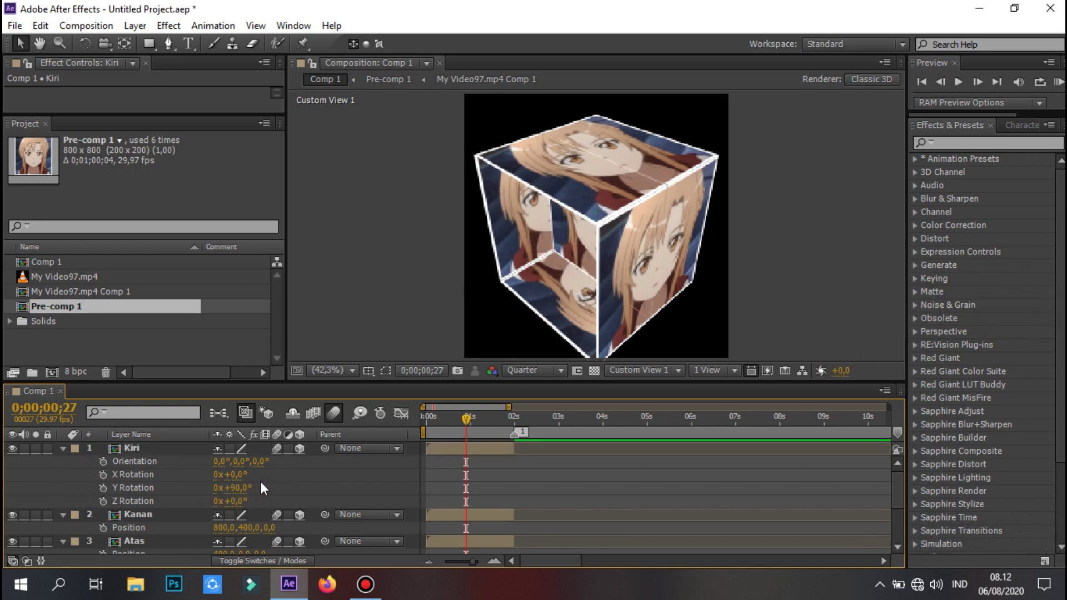
# Move Kiri to Position X 0 (0,400,0) and collapse the layer properties.
pyautogui.click(153, 454)
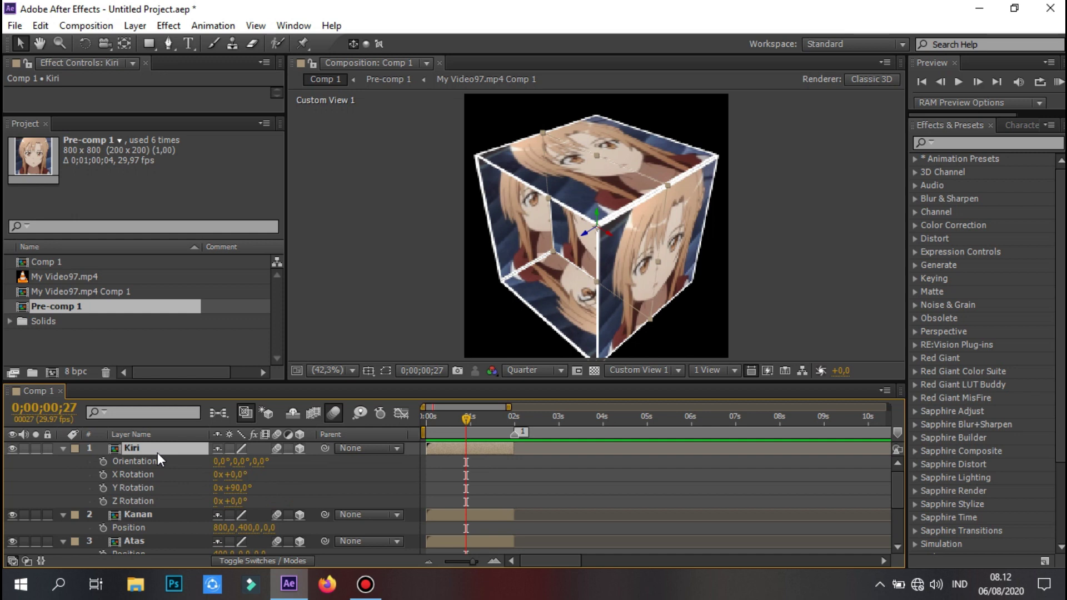
pyautogui.press('p')
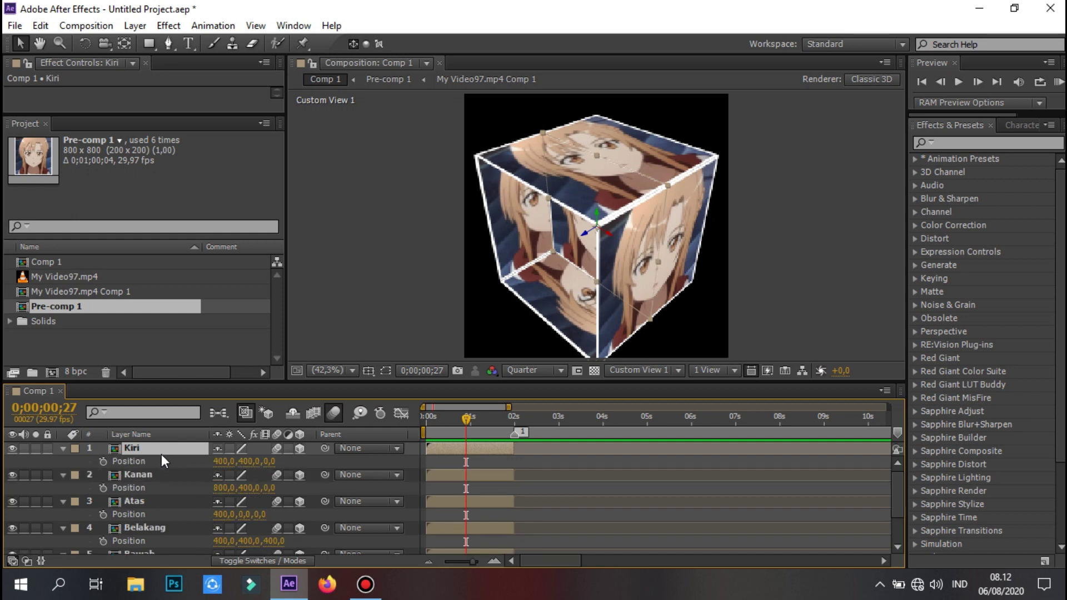
pyautogui.click(225, 461)
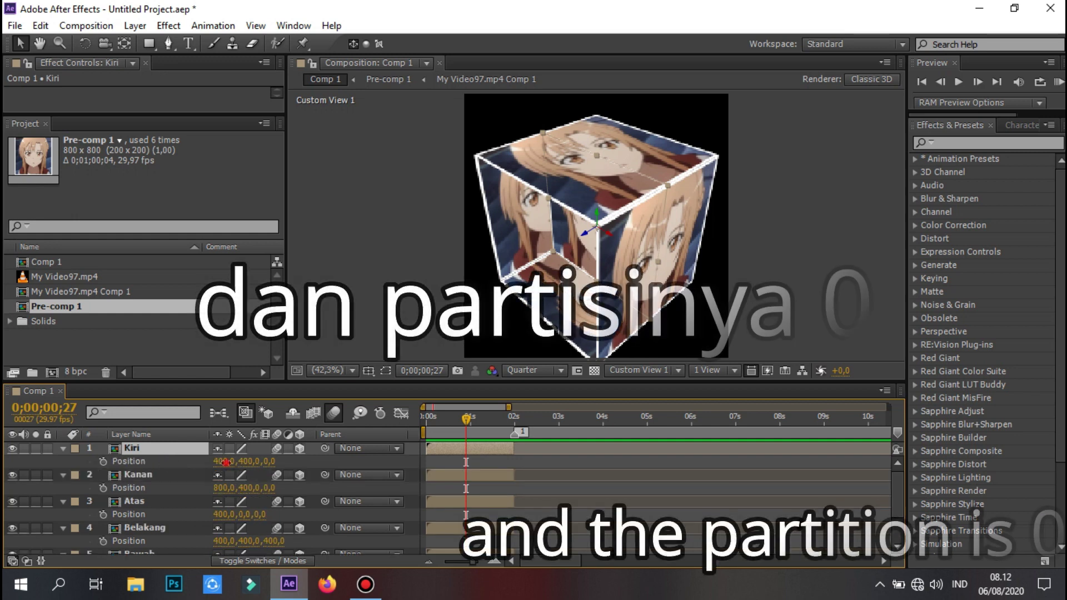
pyautogui.write('0')
pyautogui.click(299, 463)
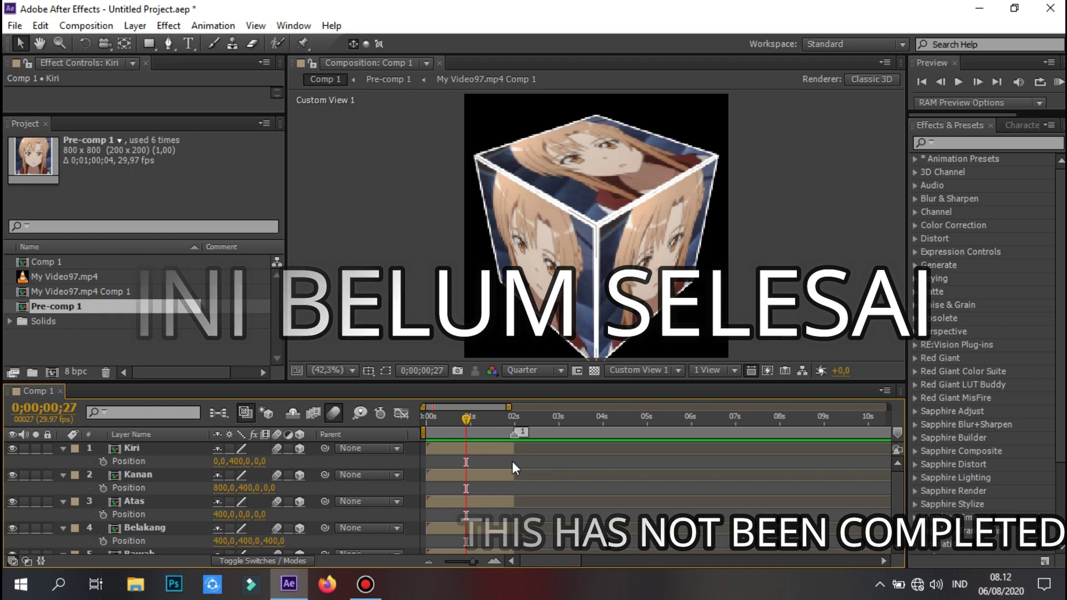
pyautogui.press('p')
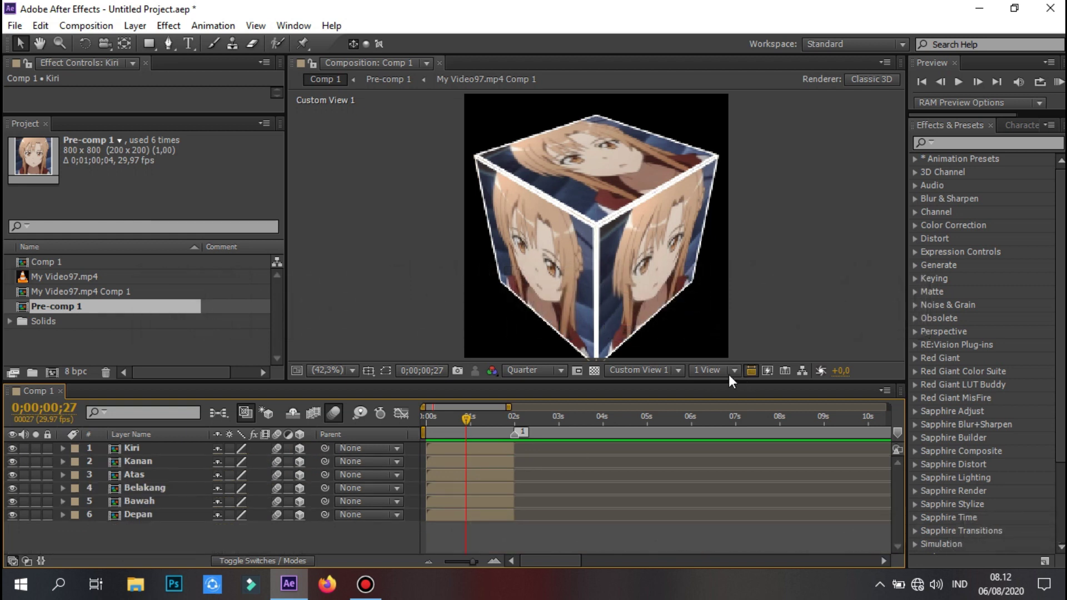
# Switch the viewer to Active Camera and add a new Null Object layer.
pyautogui.click(676, 371)
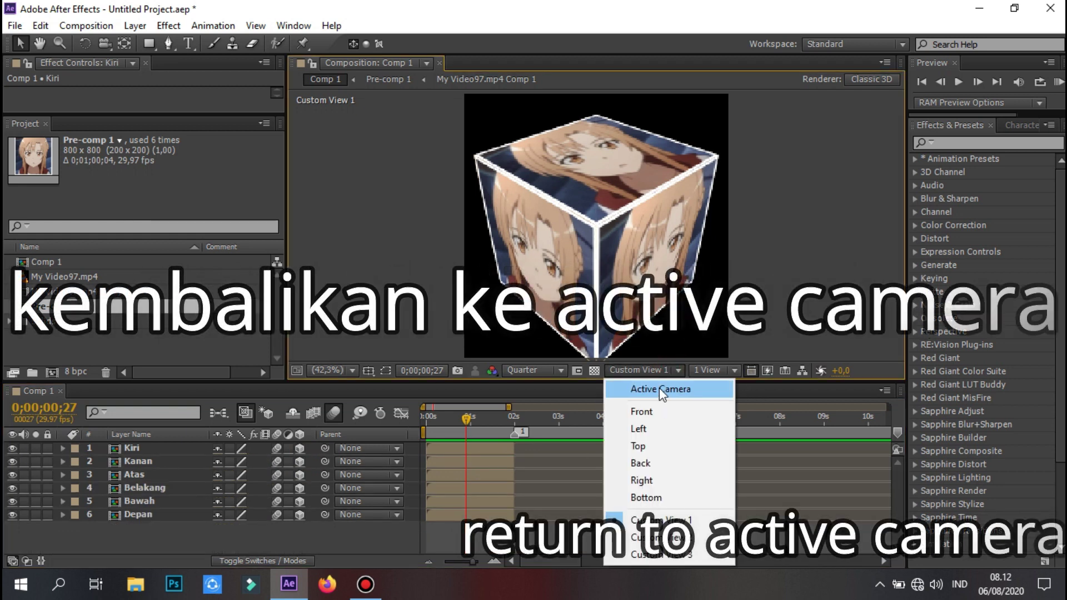
pyautogui.click(661, 389)
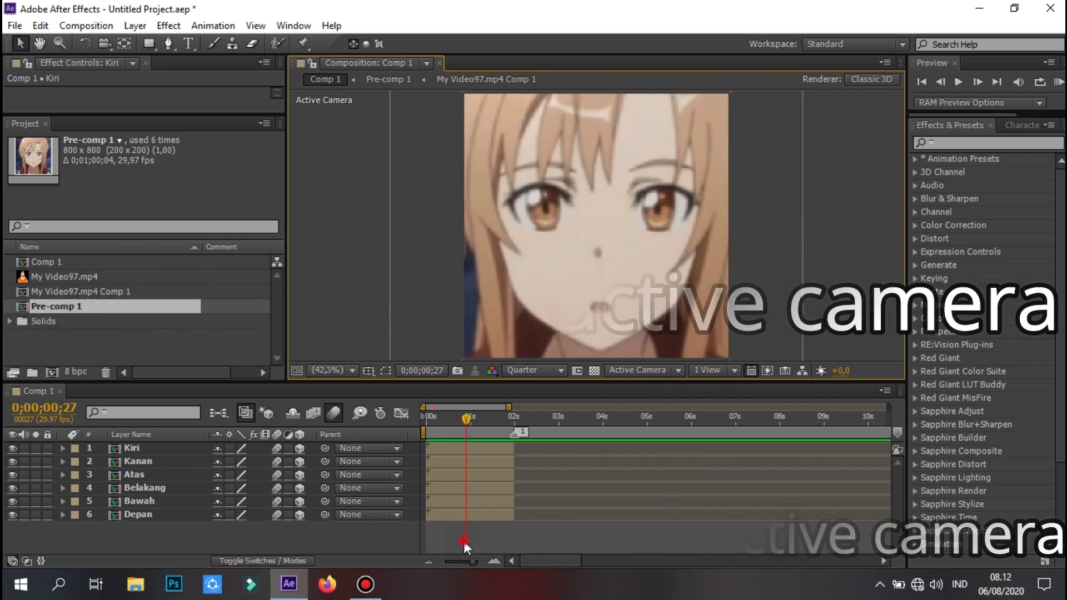
pyautogui.rightClick(312, 529)
pyautogui.moveTo(534, 364)
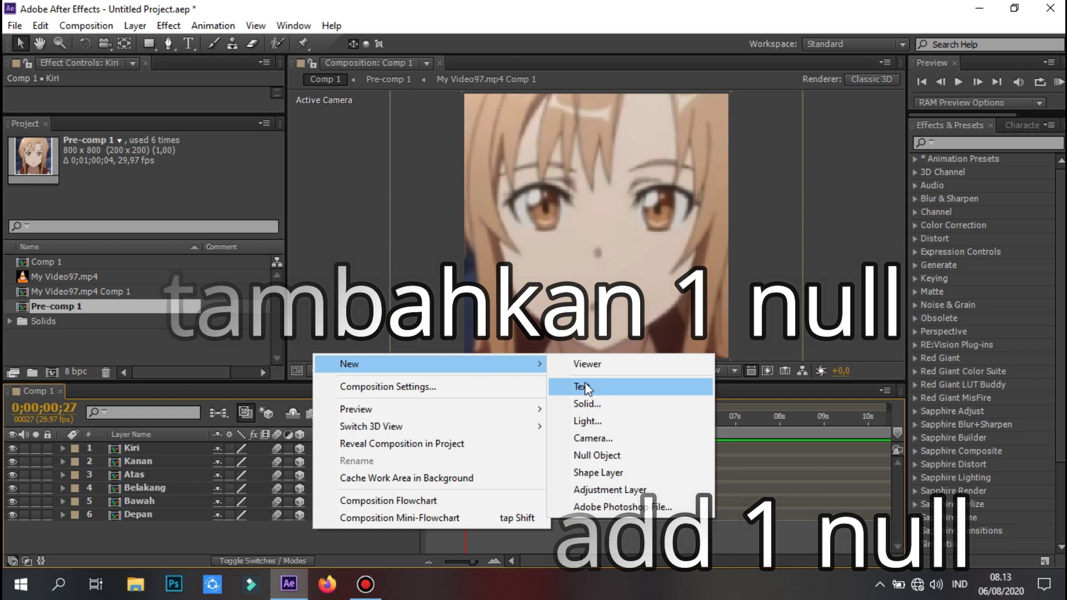
pyautogui.click(593, 456)
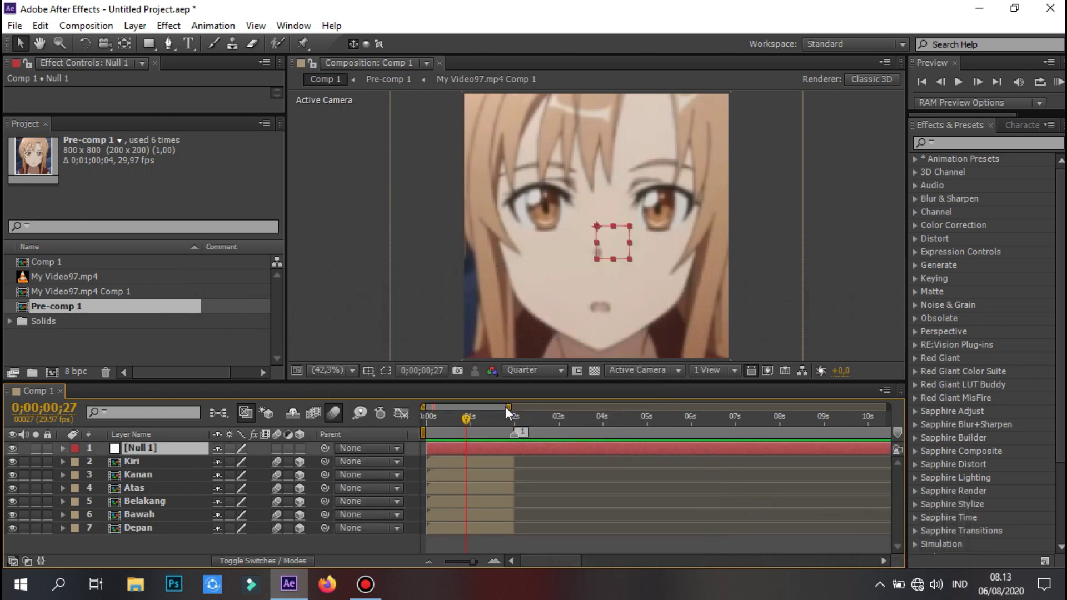
# Delete the accidental duplicate null and enable motion blur on Null 1.
pyautogui.moveTo(513, 414); pyautogui.dragTo(514, 416)
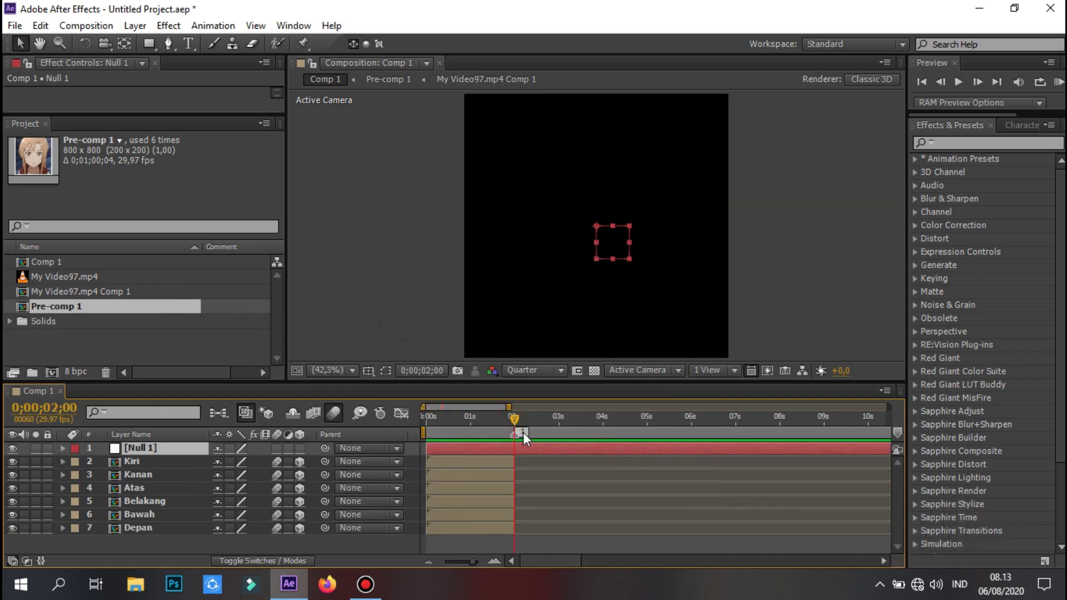
pyautogui.hotkey('ctrl', 'd')
pyautogui.press('Delete')
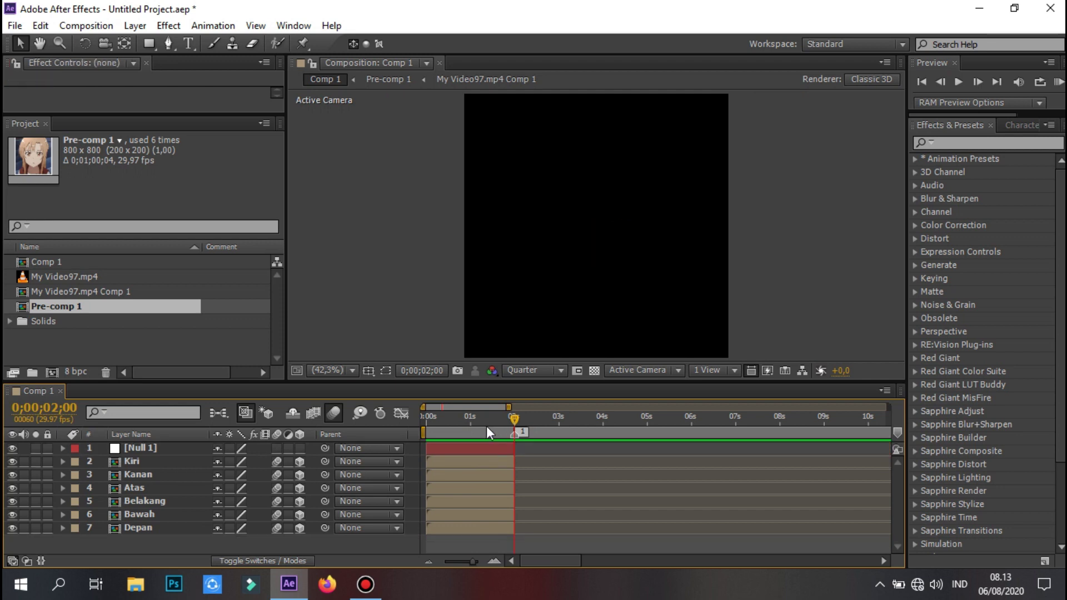
pyautogui.click(476, 418)
pyautogui.click(455, 421)
pyautogui.click(459, 448)
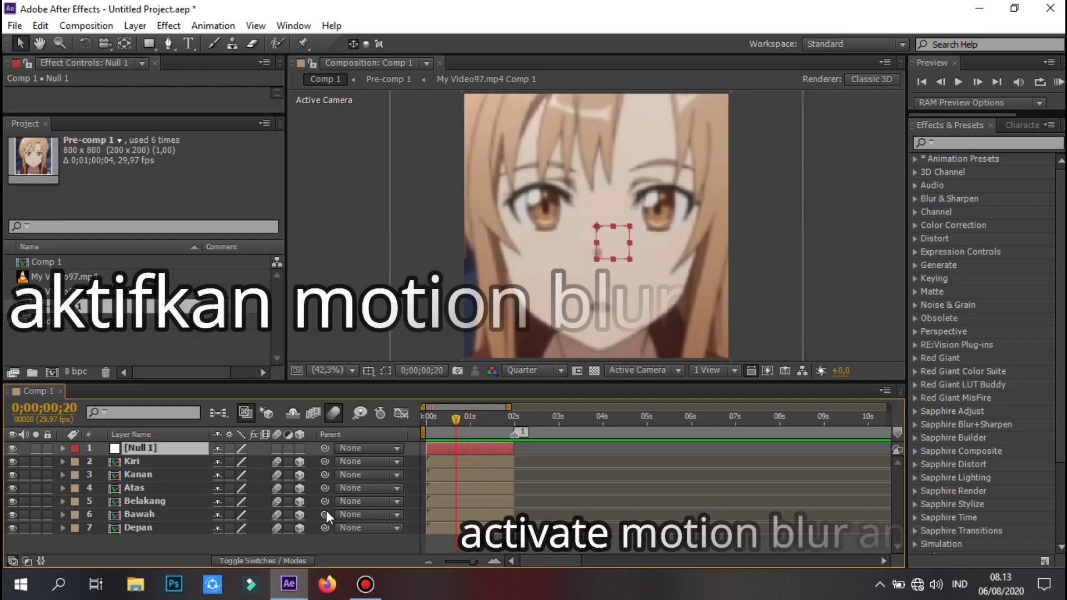
pyautogui.click(276, 449)
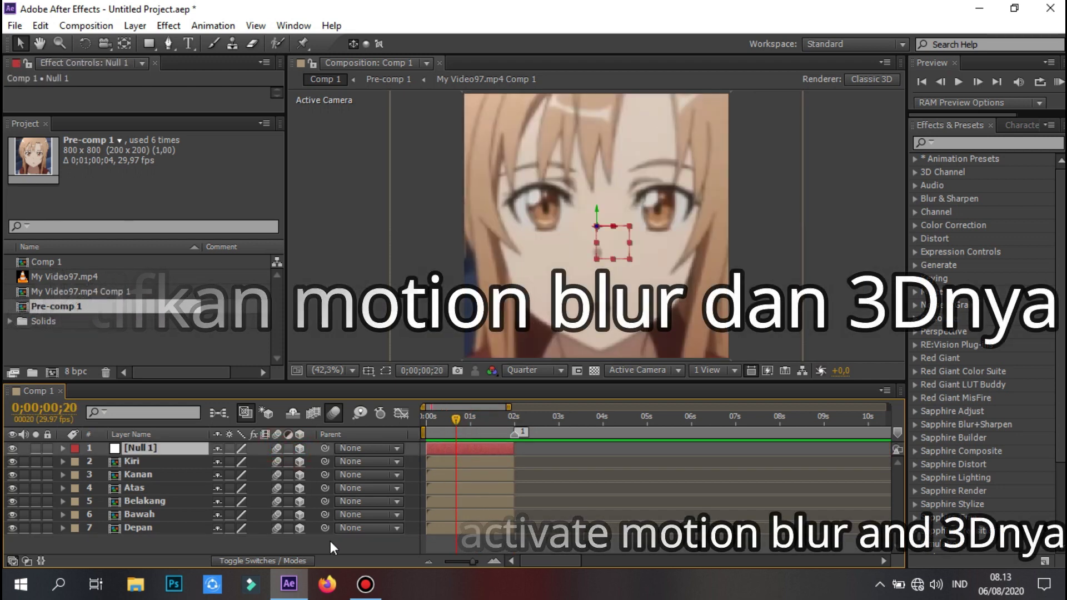
pyautogui.click(184, 528)
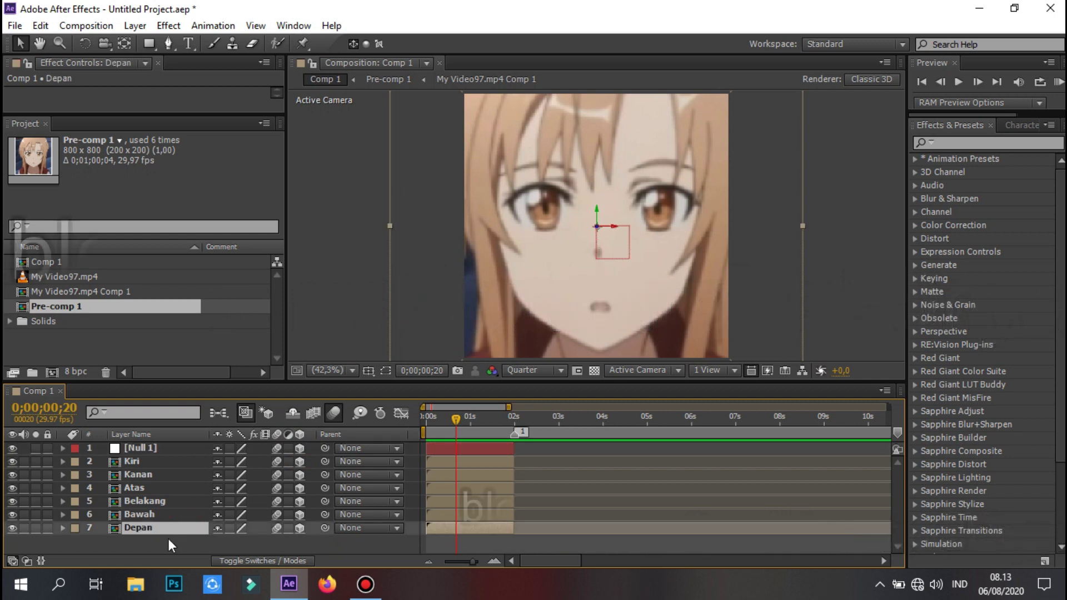
# Parent the Kiri-through-Depan face layers to Null 1 with a single pickwhip drag.
pyautogui.keyDown('shift'); pyautogui.click(178, 464); pyautogui.keyUp('shift')
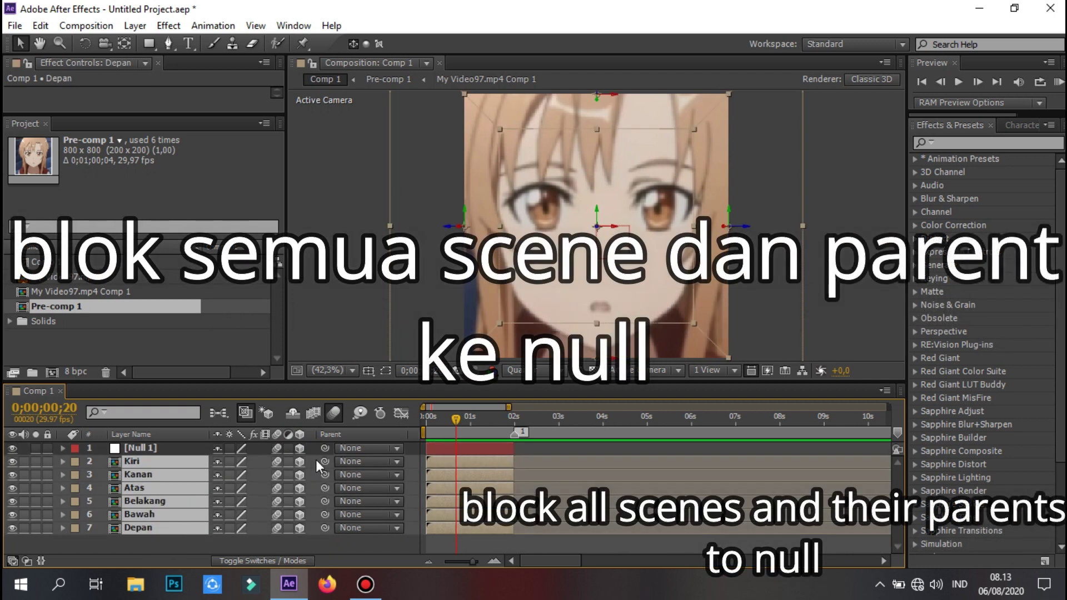
pyautogui.moveTo(324, 463); pyautogui.dragTo(191, 449)
pyautogui.click(287, 548)
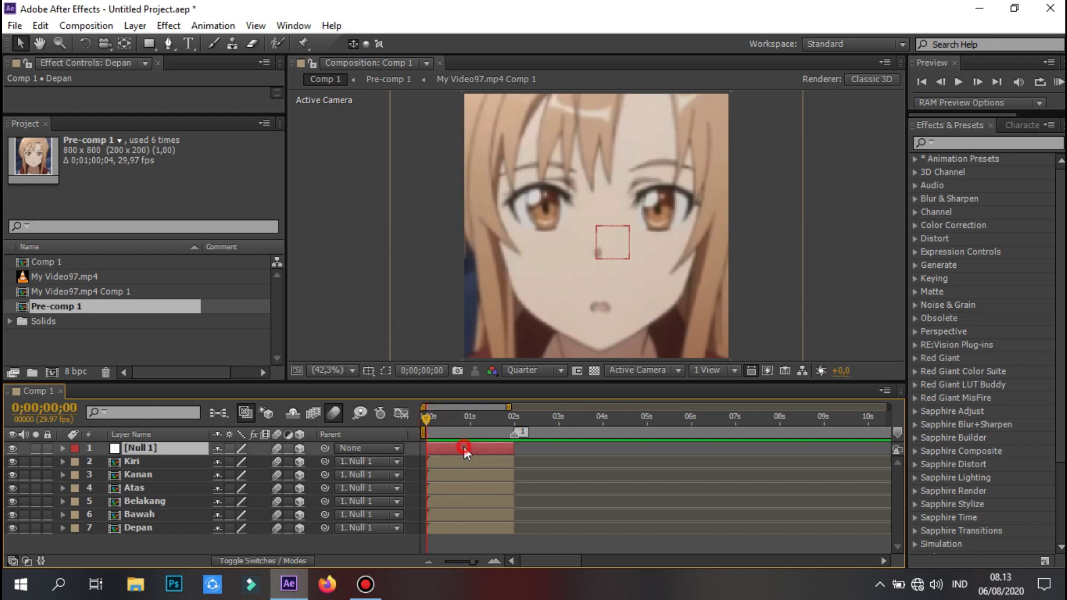
# Keyframe Null 1's Position Z pushing it back, plus its X, Y and Z Rotation.
pyautogui.press('p')
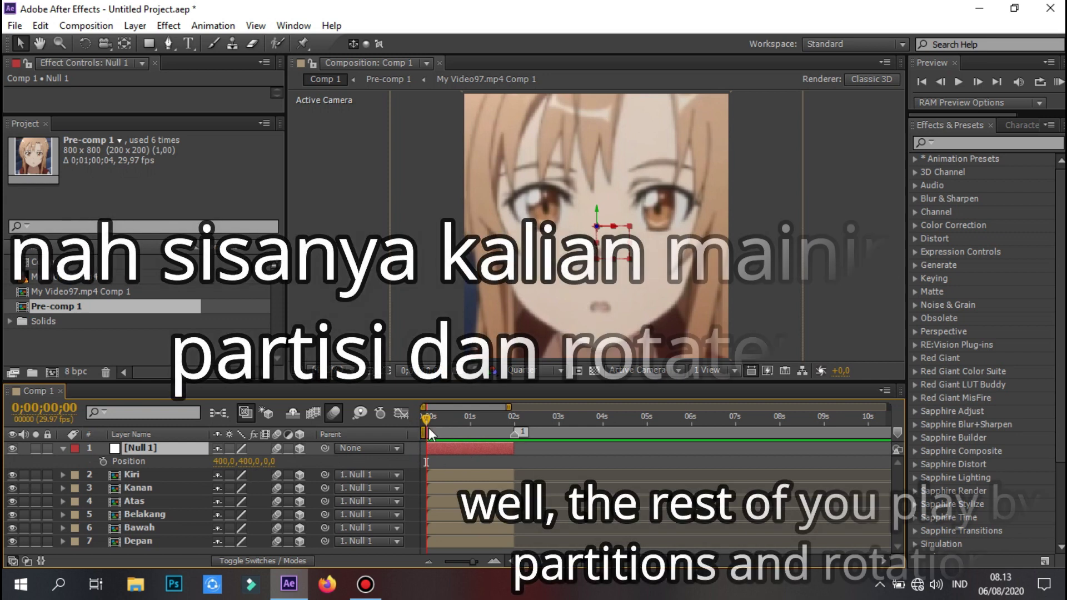
pyautogui.click(446, 417)
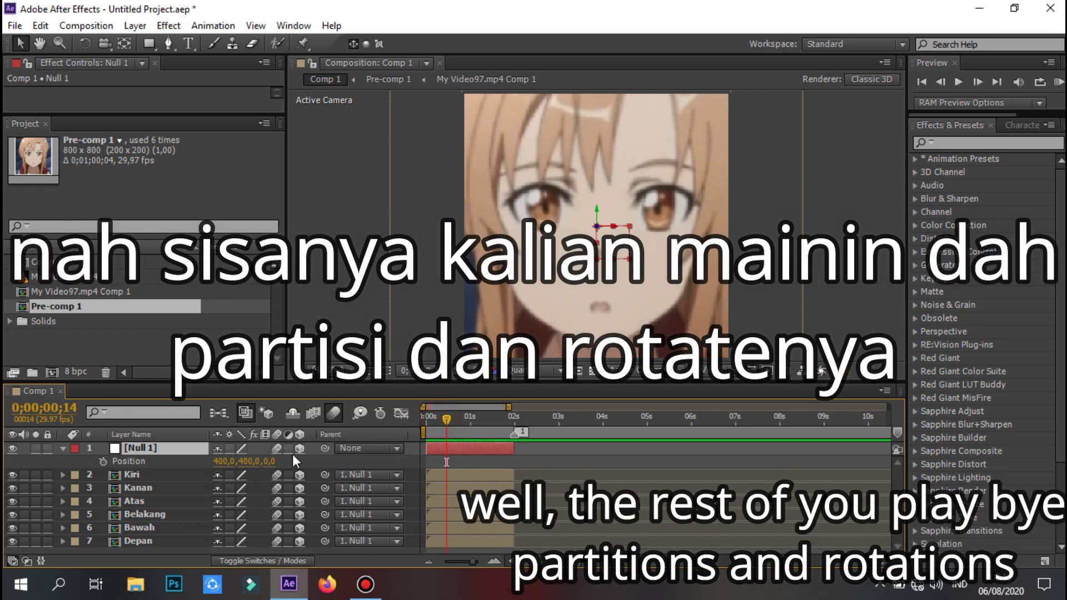
pyautogui.moveTo(269, 461); pyautogui.dragTo(293, 457)
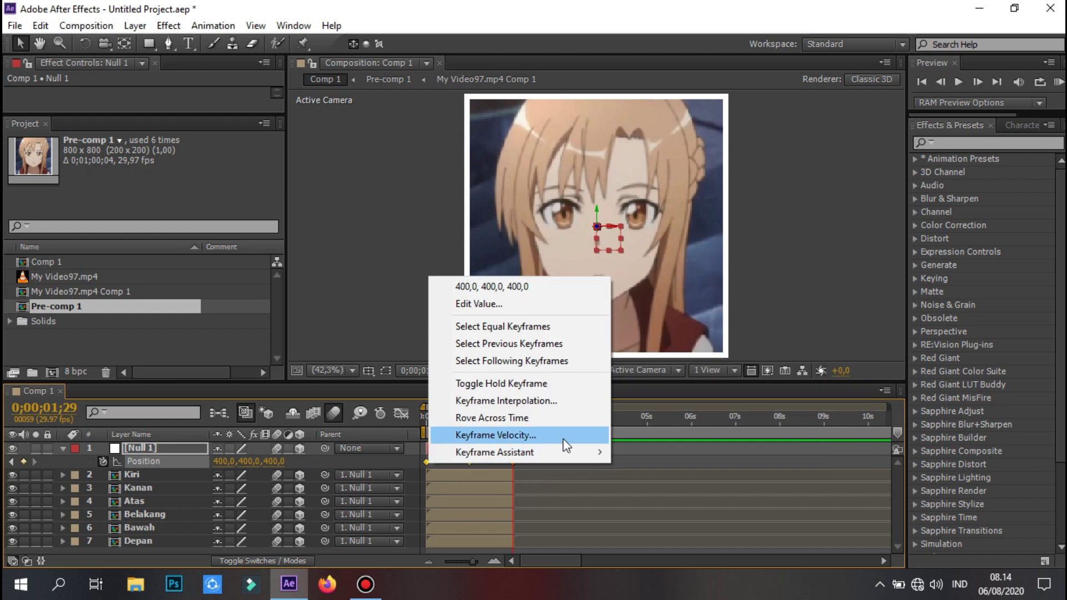
pyautogui.hotkey('shift', 'r')
pyautogui.moveTo(432, 432); pyautogui.dragTo(468, 433)
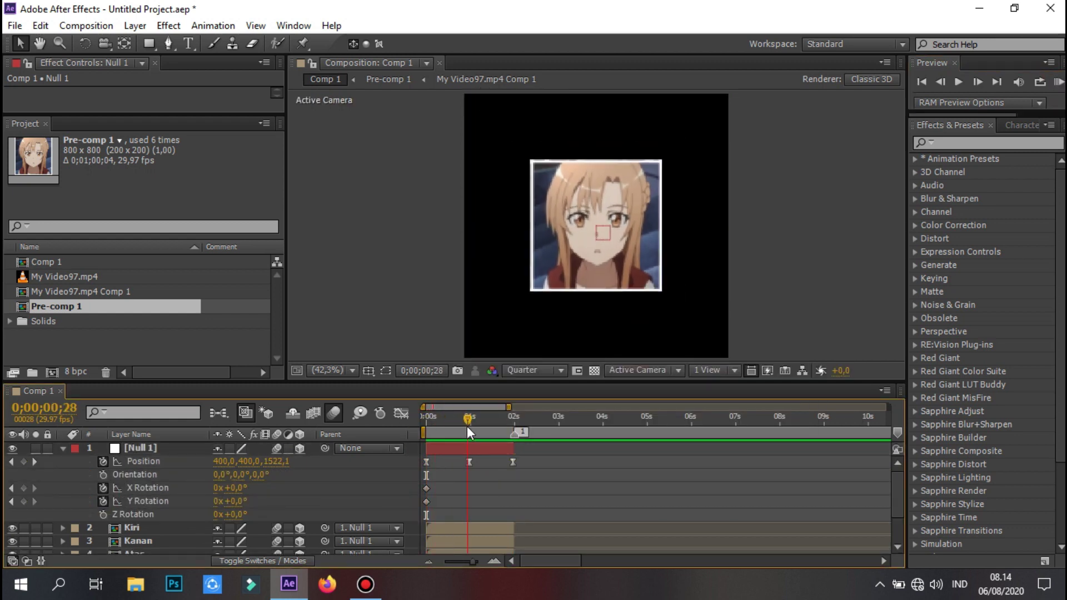
pyautogui.moveTo(469, 515); pyautogui.dragTo(425, 516)
# Apply Easy Ease to the null's keyframes, then check the speed curves and preview the spin.
pyautogui.rightClick(514, 515)
pyautogui.moveTo(493, 477)
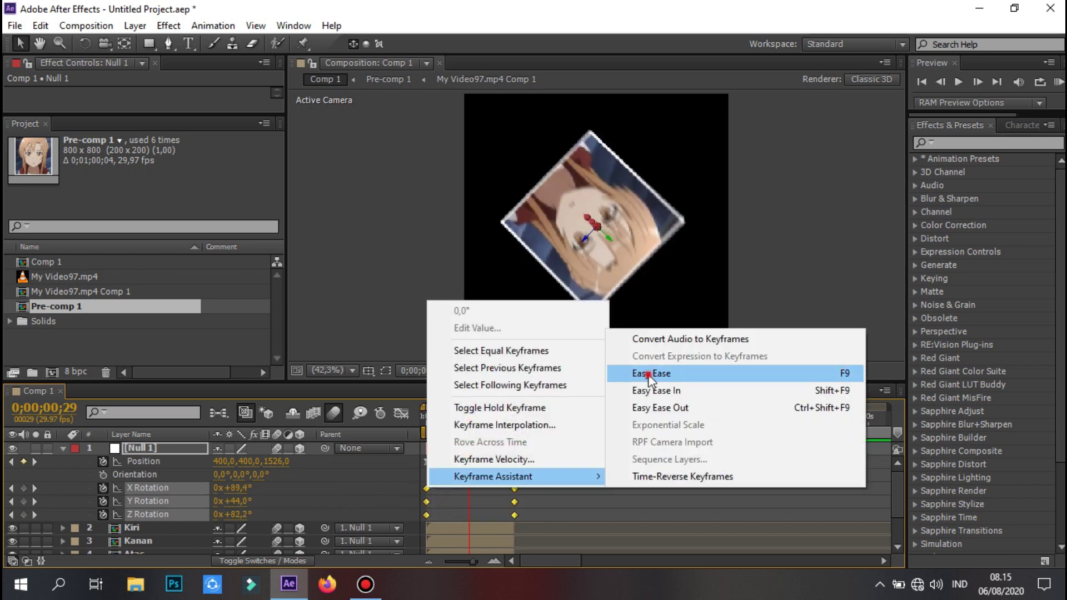
pyautogui.click(648, 373)
pyautogui.click(1058, 82)
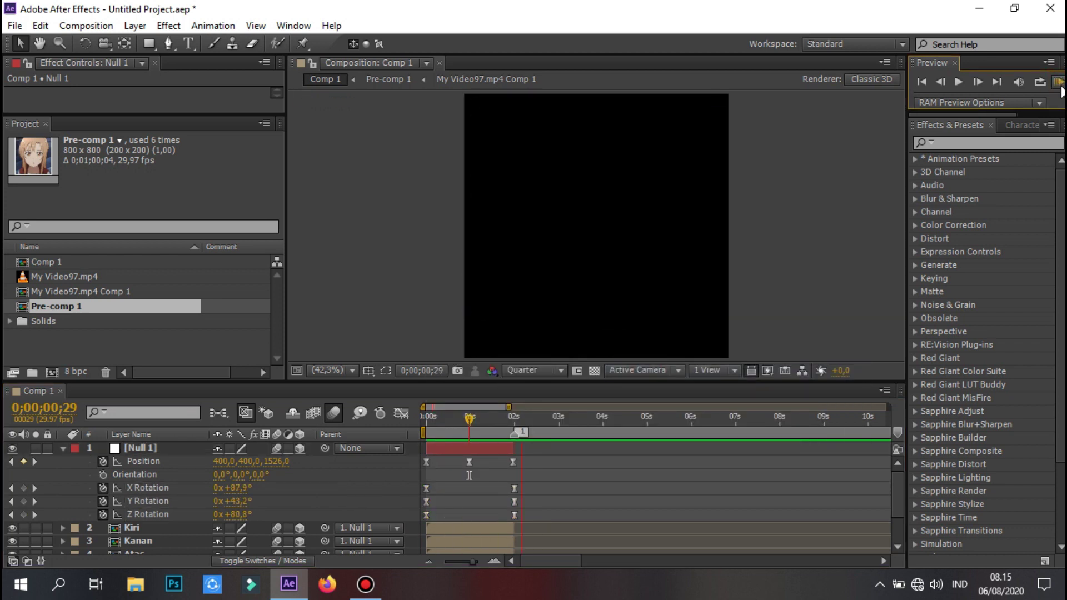
pyautogui.click(401, 412)
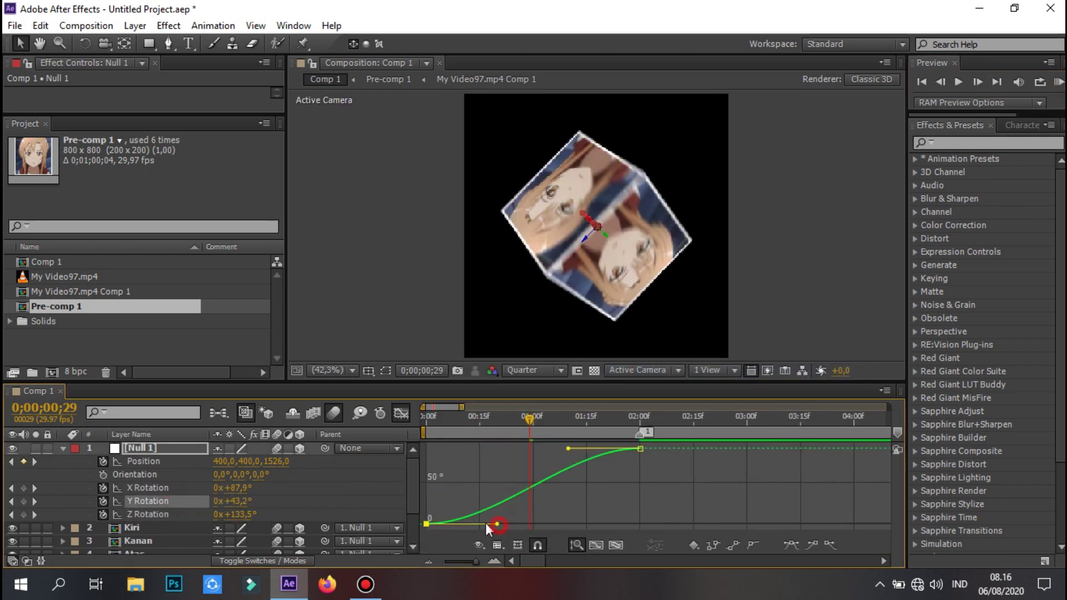
pyautogui.click(1059, 82)
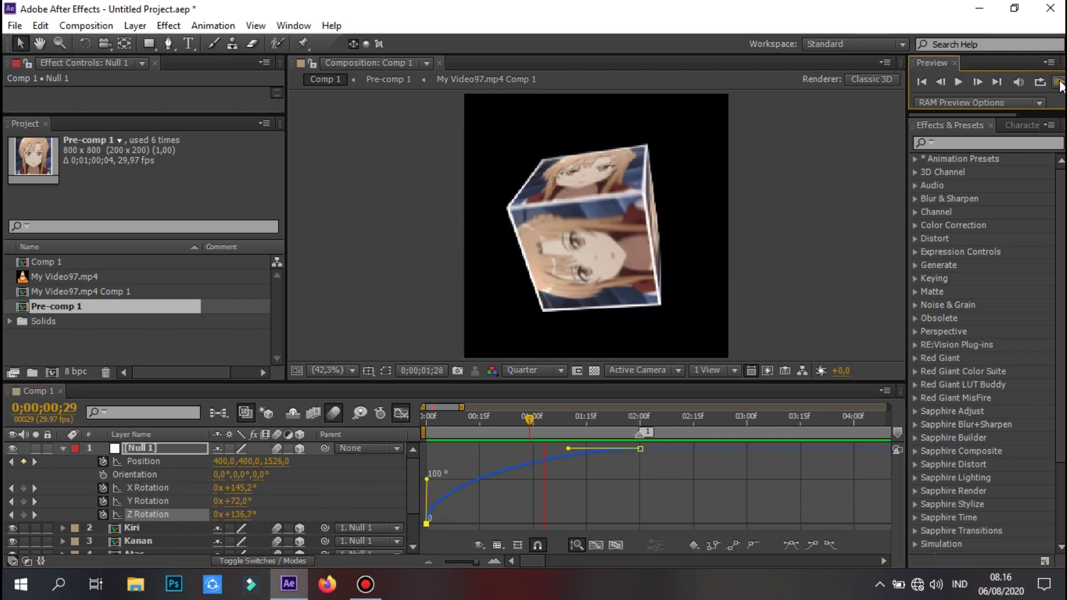
pyautogui.hotkey('shift', 'F3')
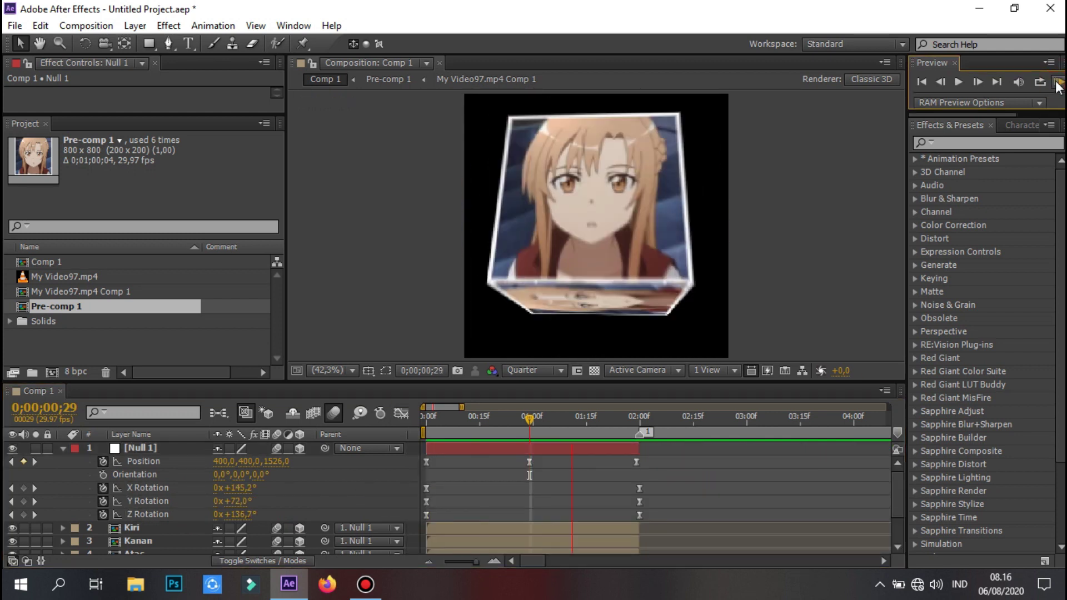
# Pre-compose all cube layers into Pre-comp 2 and apply a drop shadow effect.
pyautogui.hotkey('ctrl', 'a')
pyautogui.rightClick(198, 461)
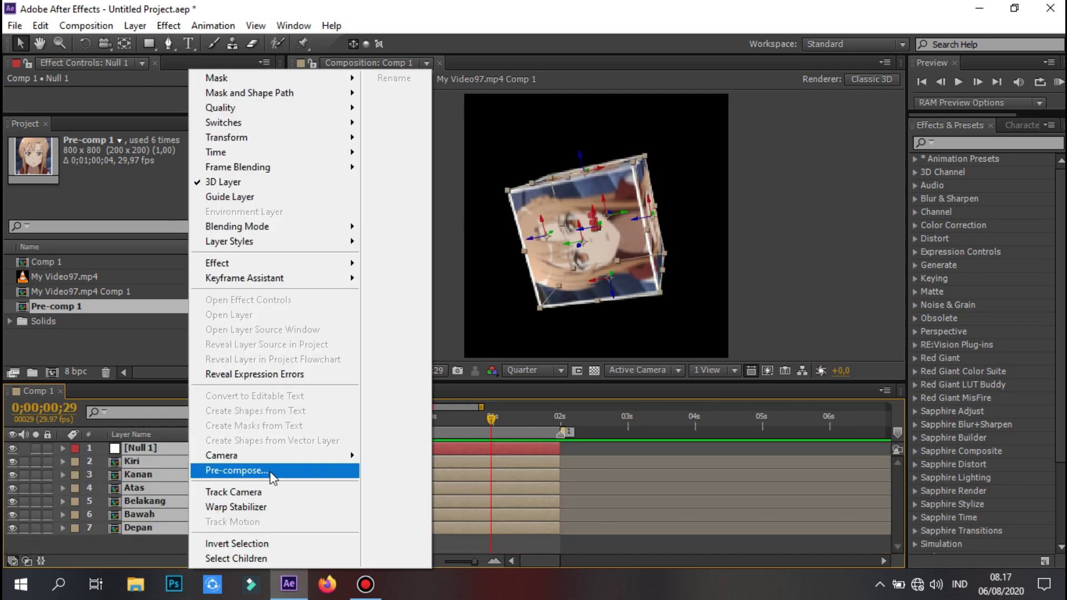
pyautogui.click(273, 472)
pyautogui.press('Return')
pyautogui.write('drop sha')
pyautogui.doubleClick(977, 172)
pyautogui.moveTo(206, 218); pyautogui.dragTo(210, 224)
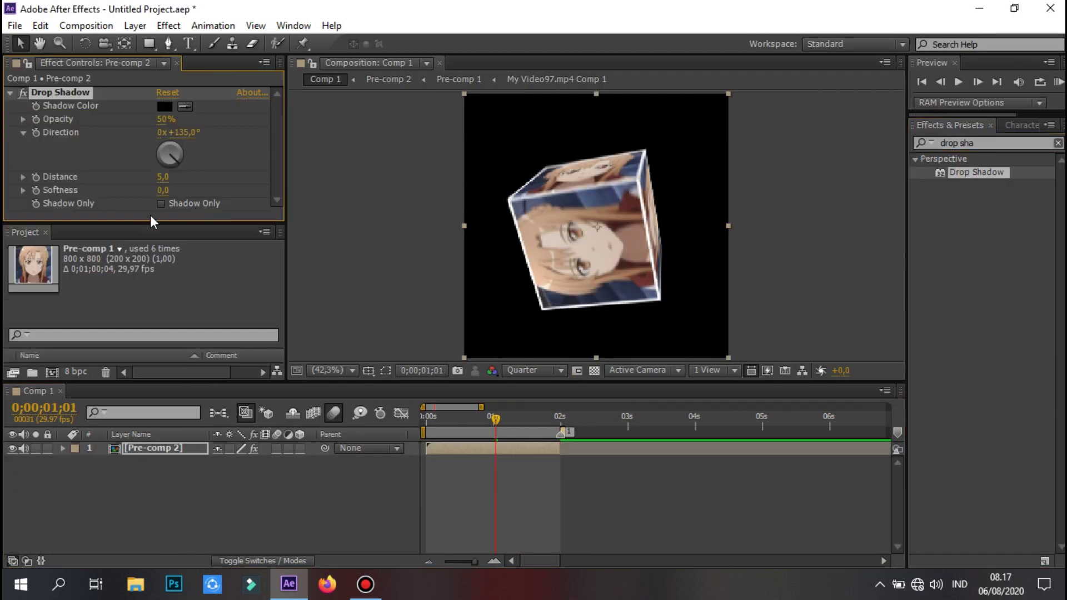
pyautogui.hotkey('ctrl', 'z')
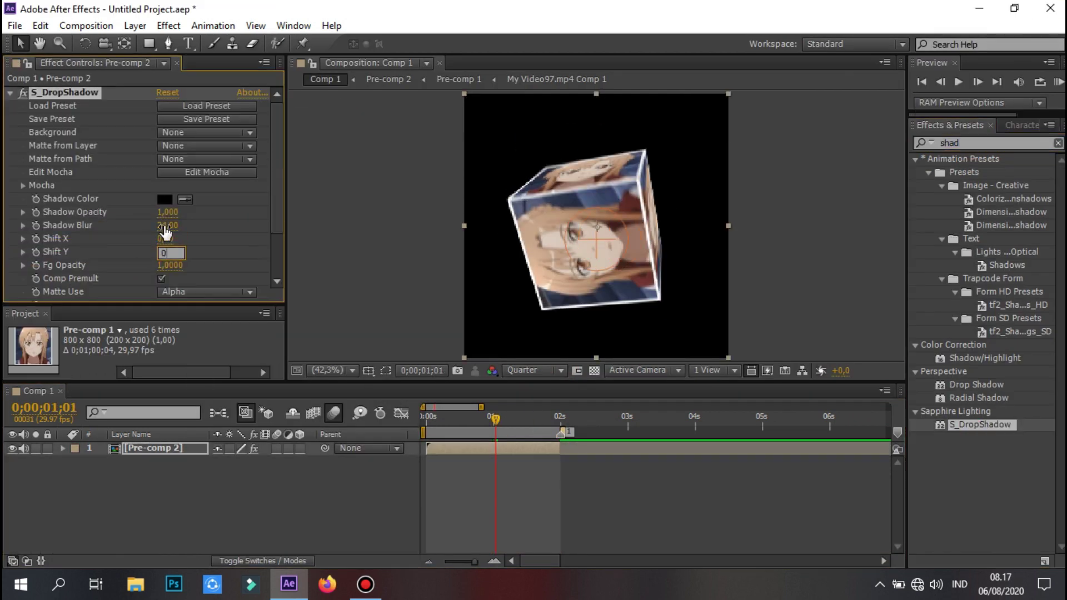
# Add a black solid layer, Black Solid 1, as the background.
pyautogui.rightClick(292, 303)
pyautogui.moveTo(327, 312)
pyautogui.click(489, 354)
pyautogui.click(526, 386)
pyautogui.click(982, 248)
pyautogui.press('Return')
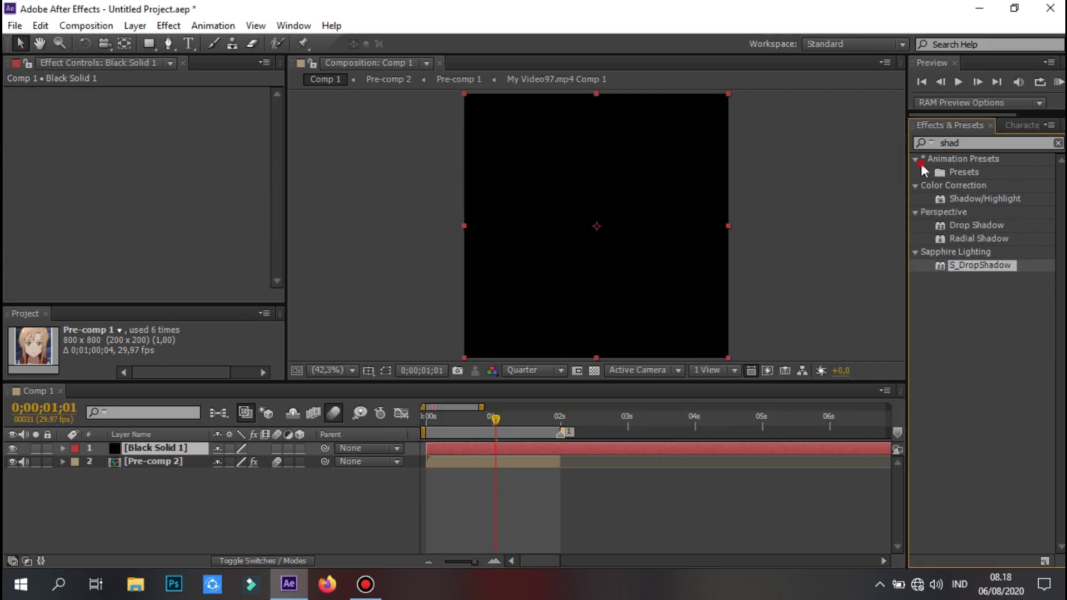
pyautogui.moveTo(542, 457); pyautogui.dragTo(542, 453)
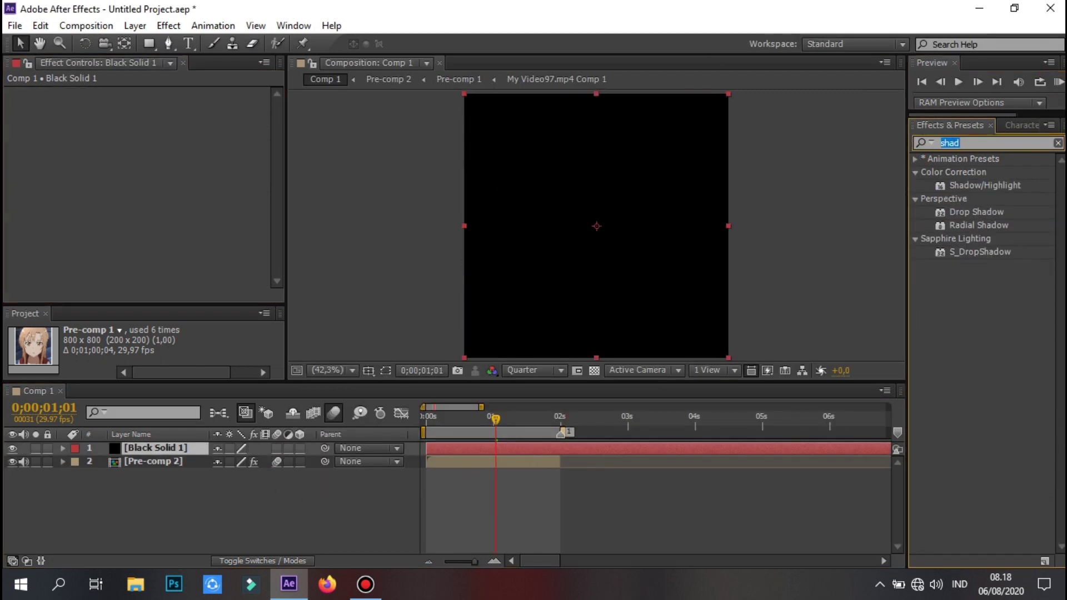